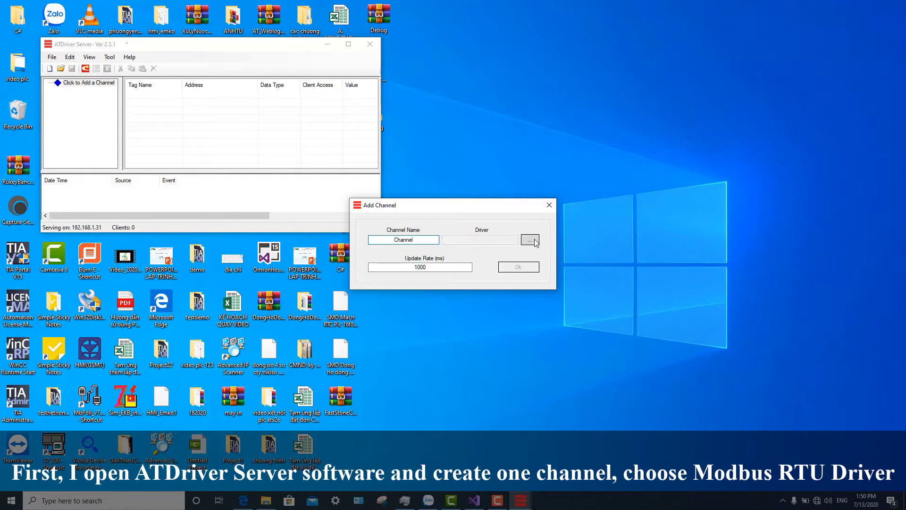
Step: Assign the ModbusRTU.dll driver to the new channel and create it with the default name and update rate
click(536, 242)
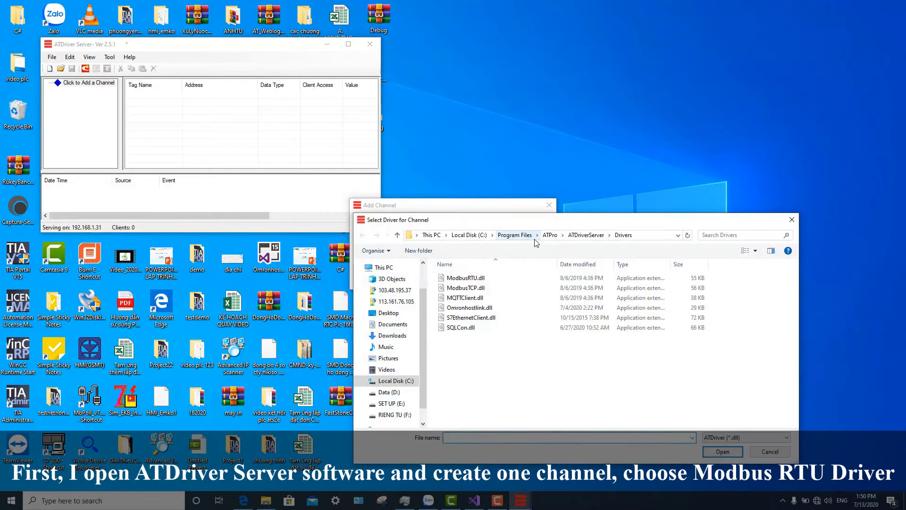
double_click(473, 280)
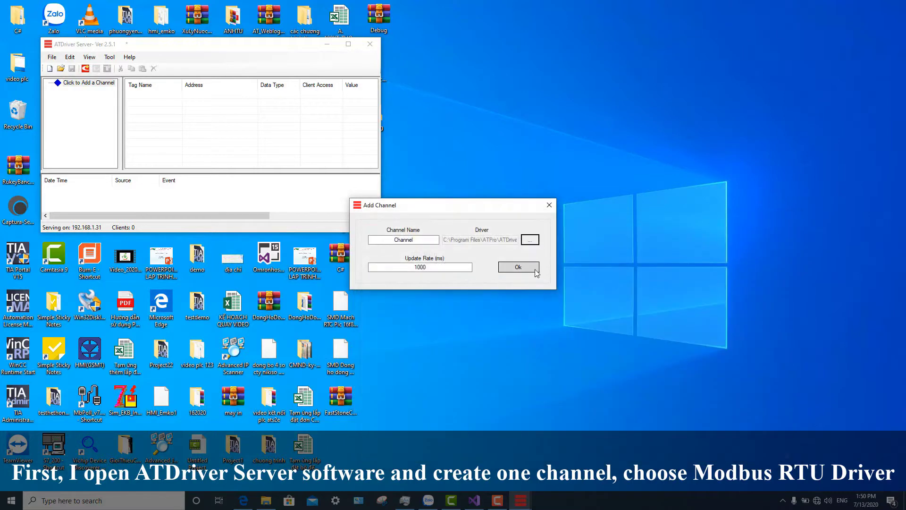
click(518, 268)
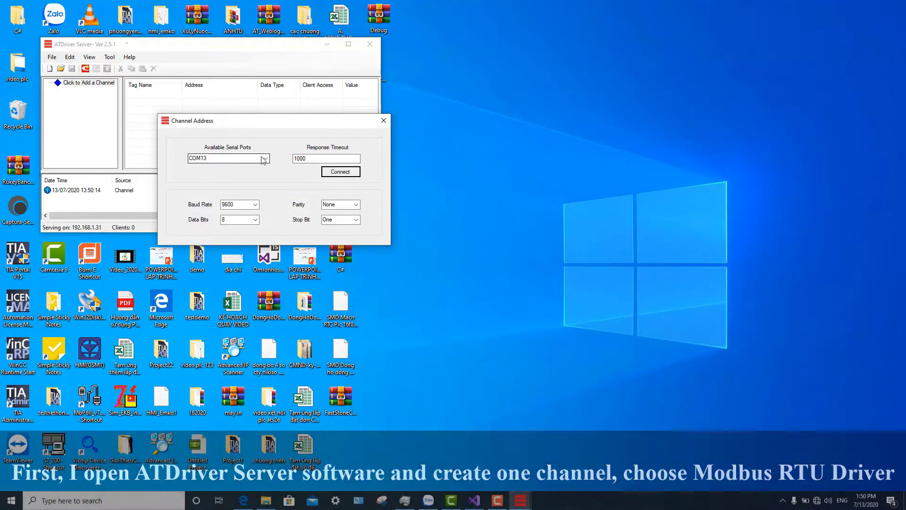
Step: Check the USB serial port's COM number in Device Manager, then connect the channel on COM13 with the existing serial settings
right_click(10, 500)
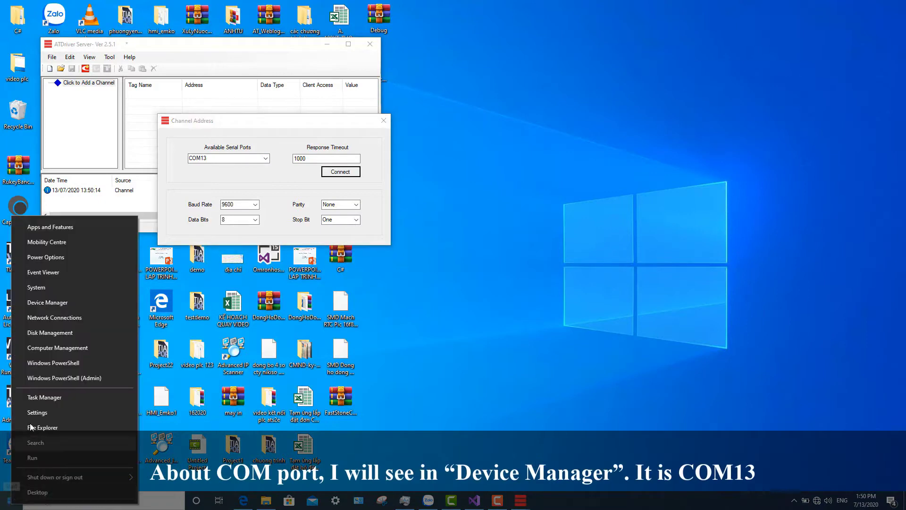
click(47, 303)
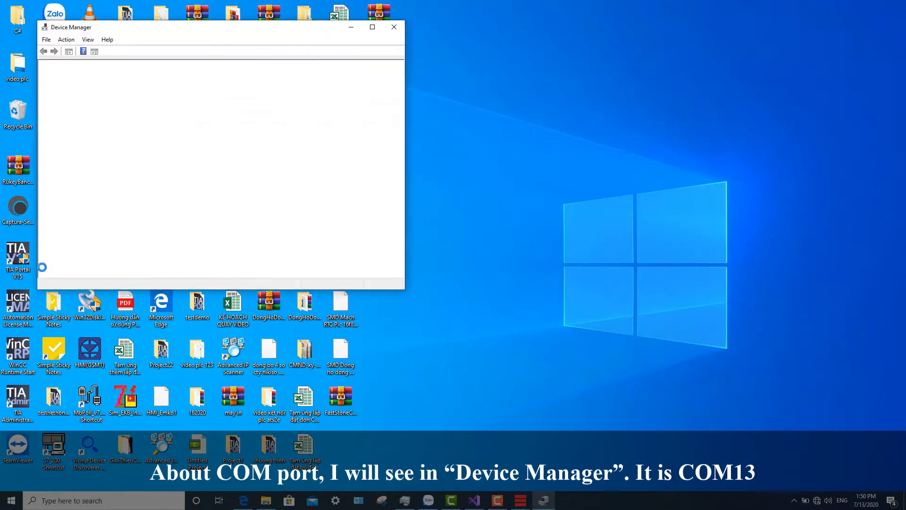
click(52, 209)
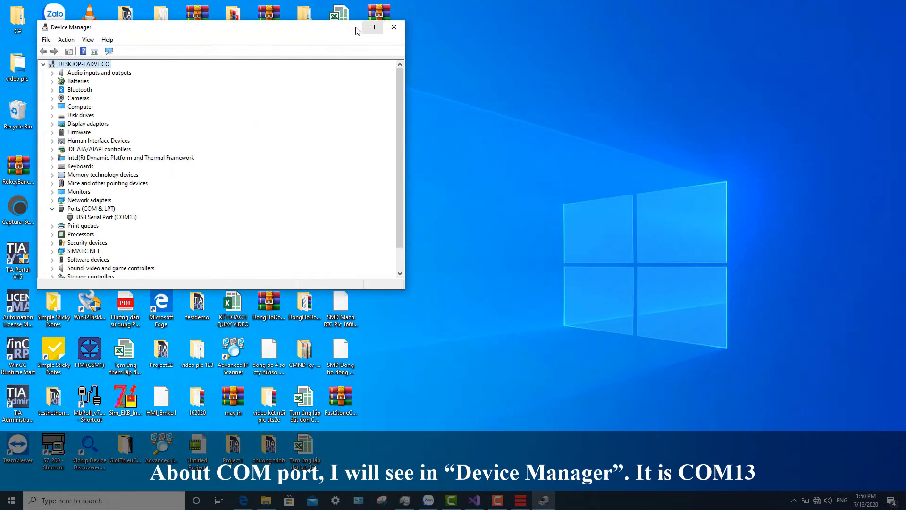
click(391, 27)
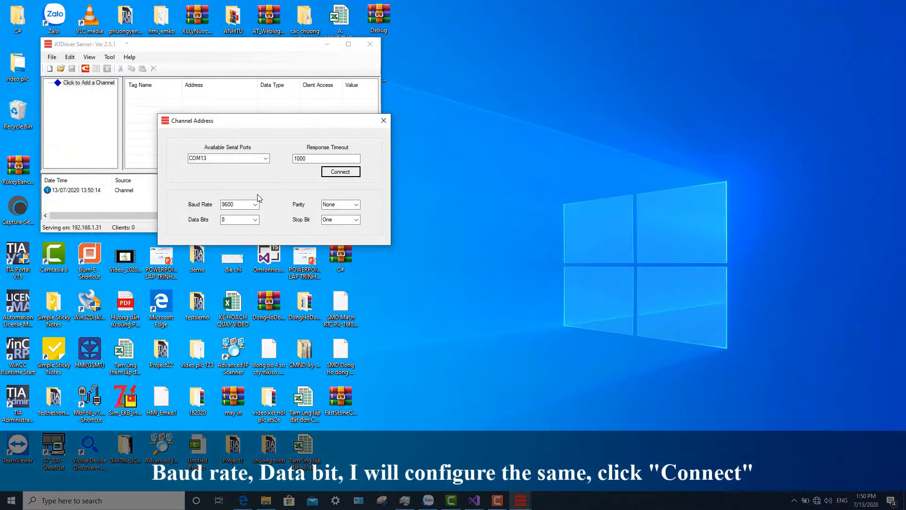
click(341, 172)
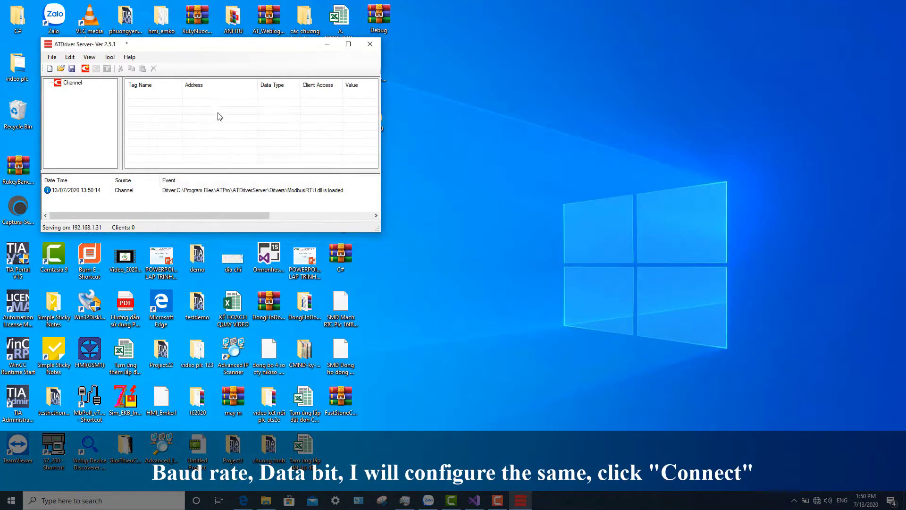
Step: Add a device named AT_THMS31 with device ID 1 to the channel
click(81, 83)
click(96, 69)
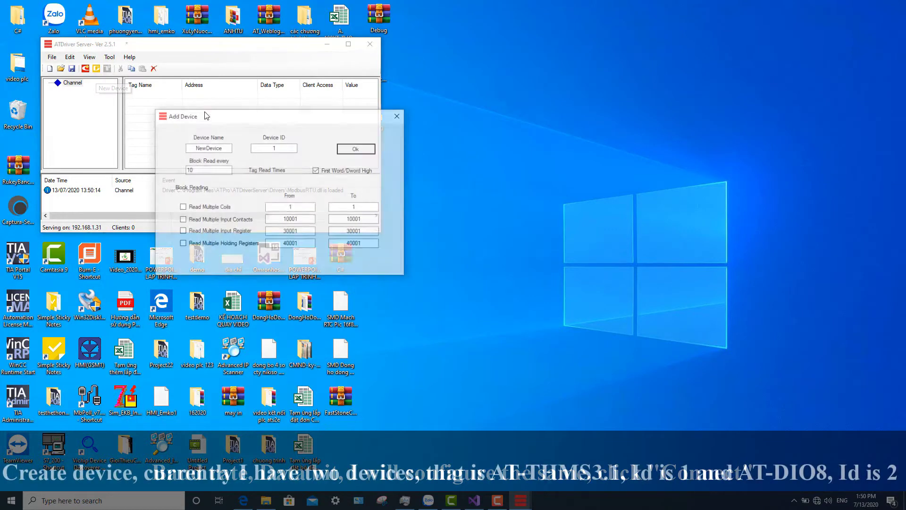
drag(225, 148, 180, 143)
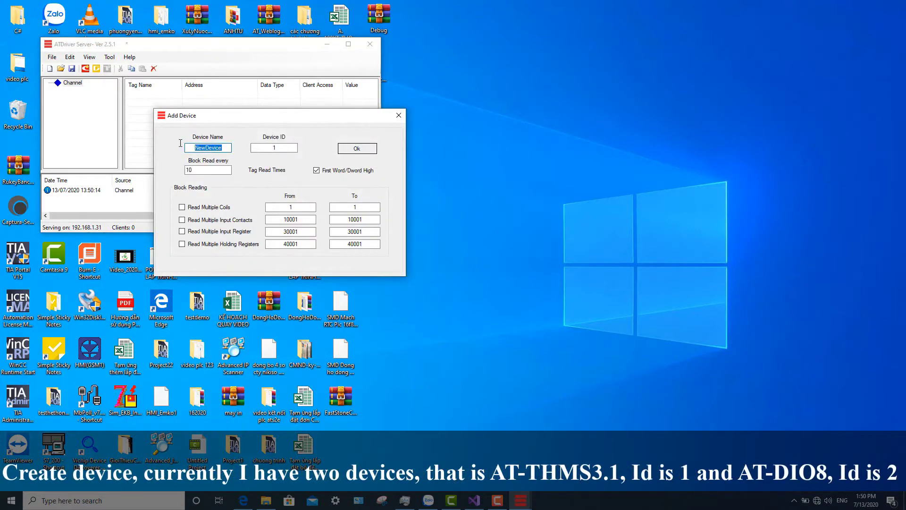
text(aT_THMS31)
click(357, 148)
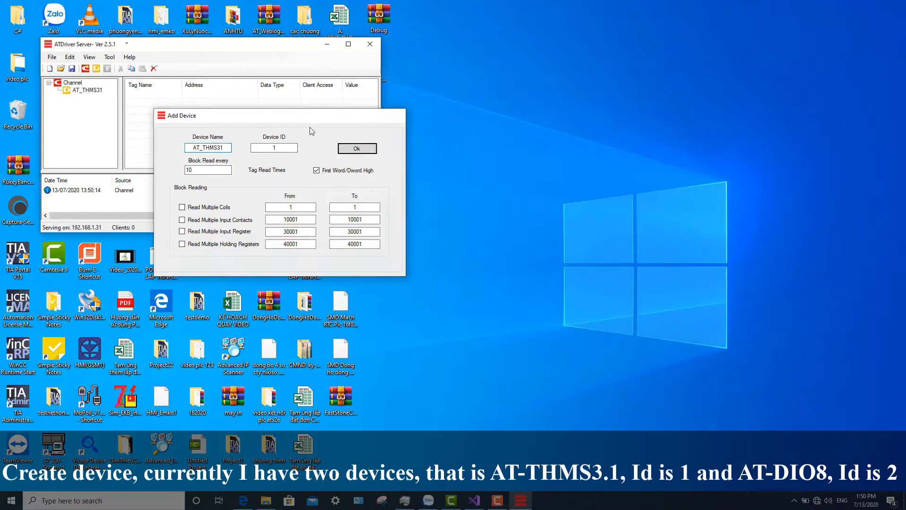
Step: Add a second device named AT_DIO8 with device ID 2 to the channel
click(99, 70)
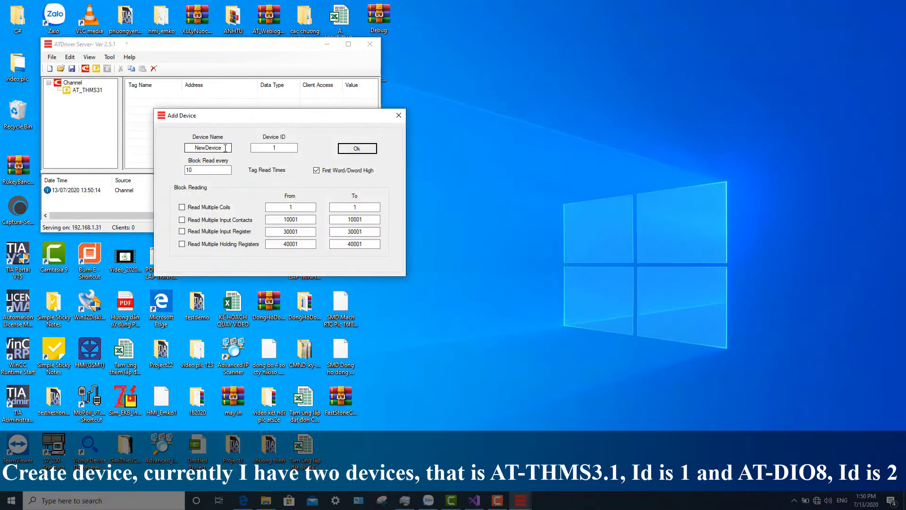
drag(225, 148, 179, 148)
text(AT_DIO8)
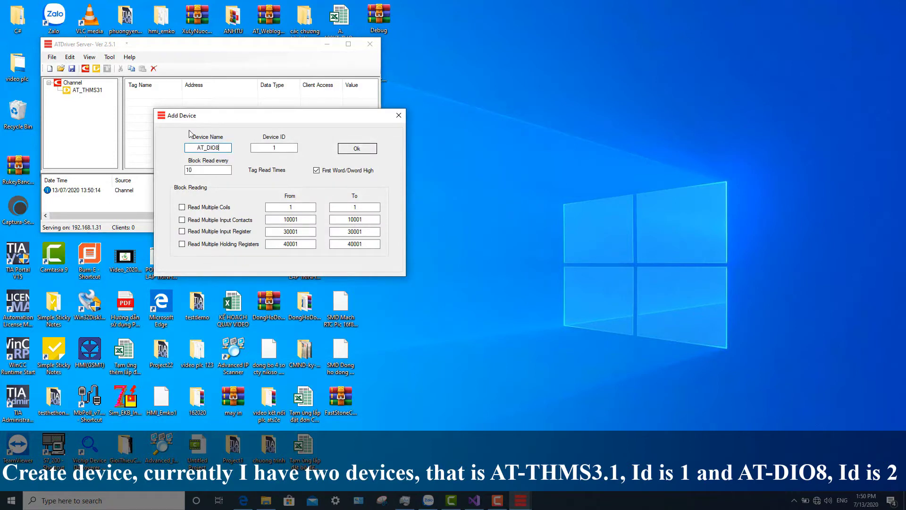
double_click(264, 149)
text(2)
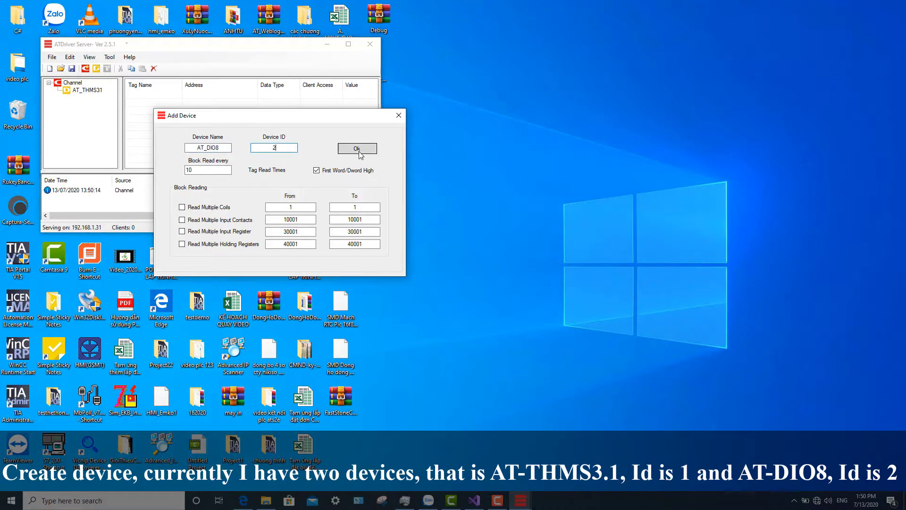
click(359, 150)
Step: Add a tag named TEMP with address 40001 to the AT_THMS31 device, checking the address before applying
click(92, 90)
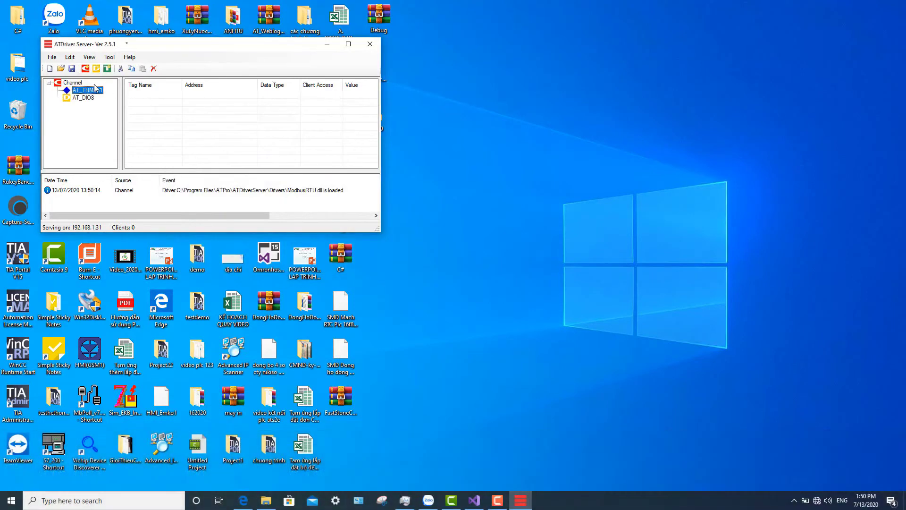
click(108, 68)
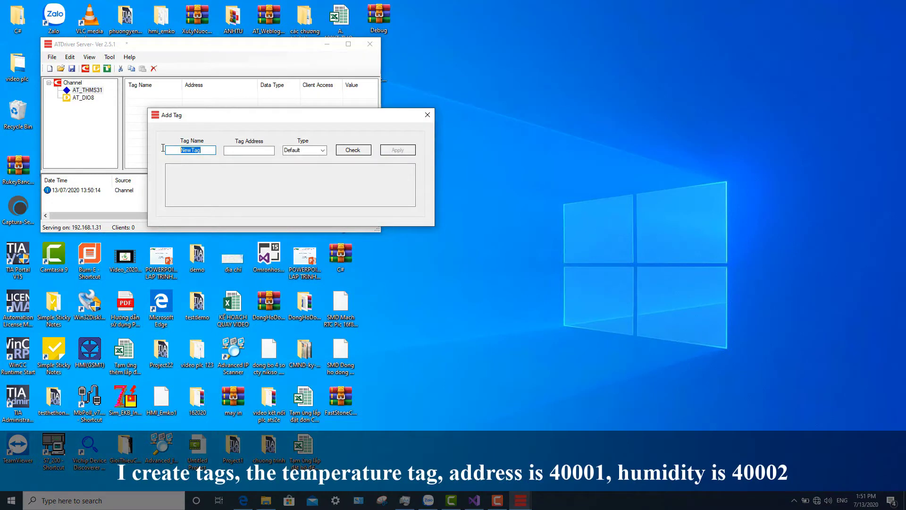
text(TEMP)
key(Tab)
click(349, 151)
click(397, 150)
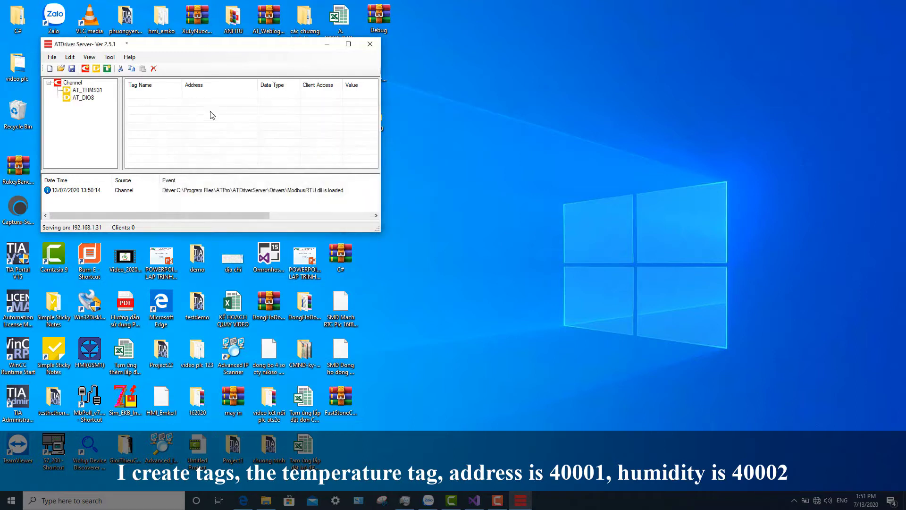
Step: Add a tag named HUMI with address 40002 to the AT_THMS31 device, checking the address before applying
click(90, 90)
click(108, 69)
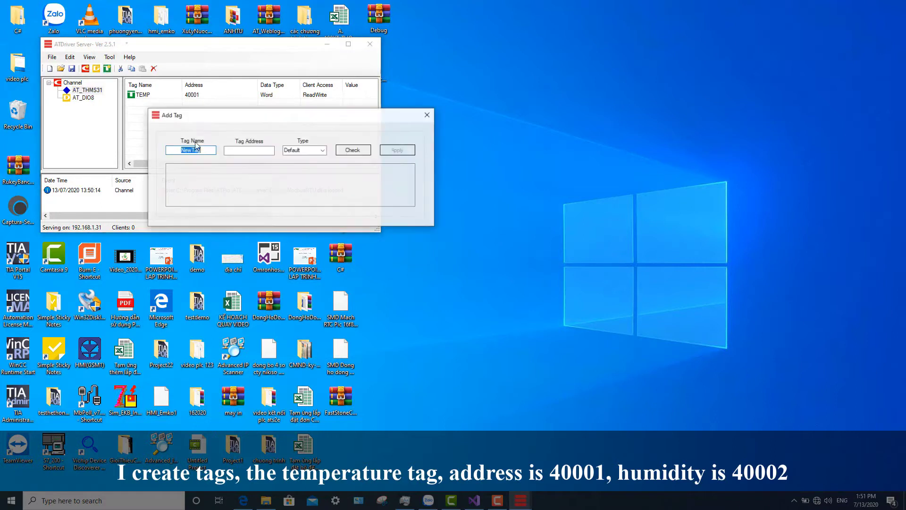
text(HUMI)
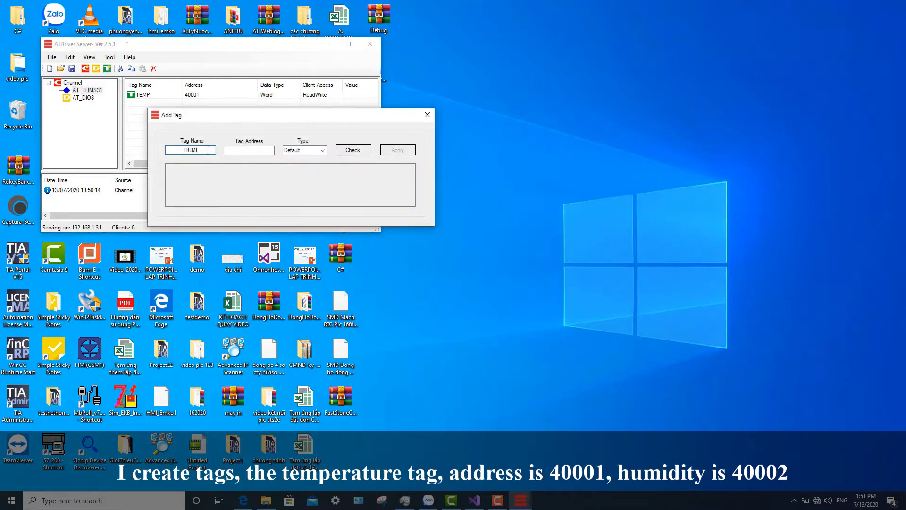
key(Tab)
text(400)
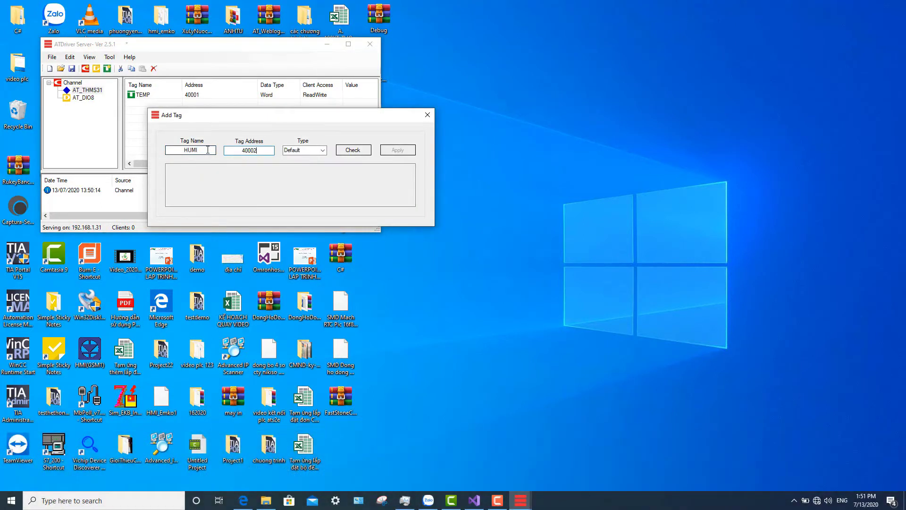
text(02)
key(Tab)
click(353, 149)
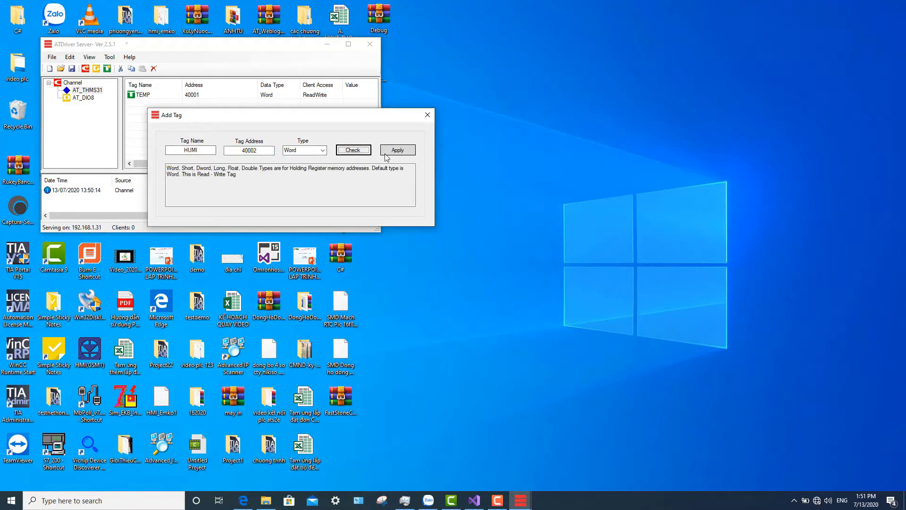
click(386, 151)
Step: Add a tag named DQ0 with address 1 to the AT_DIO8 device, checking the address before applying
click(84, 98)
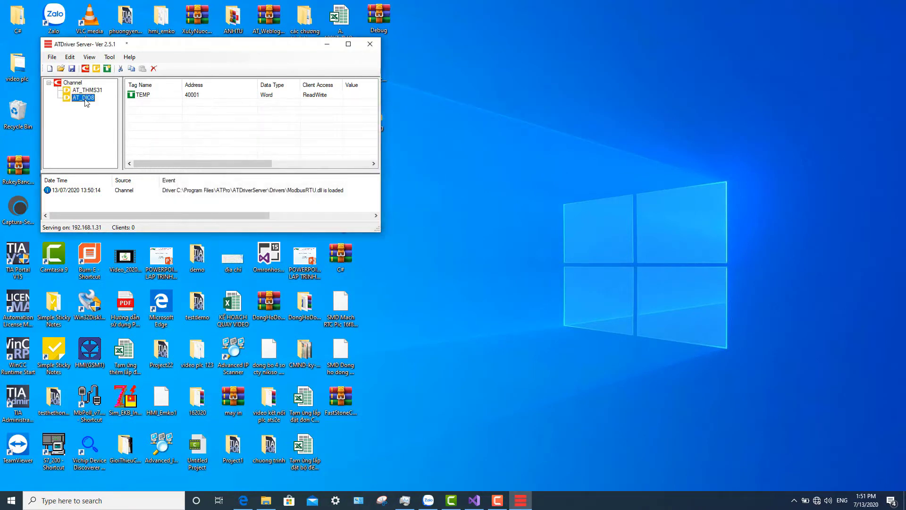
click(108, 69)
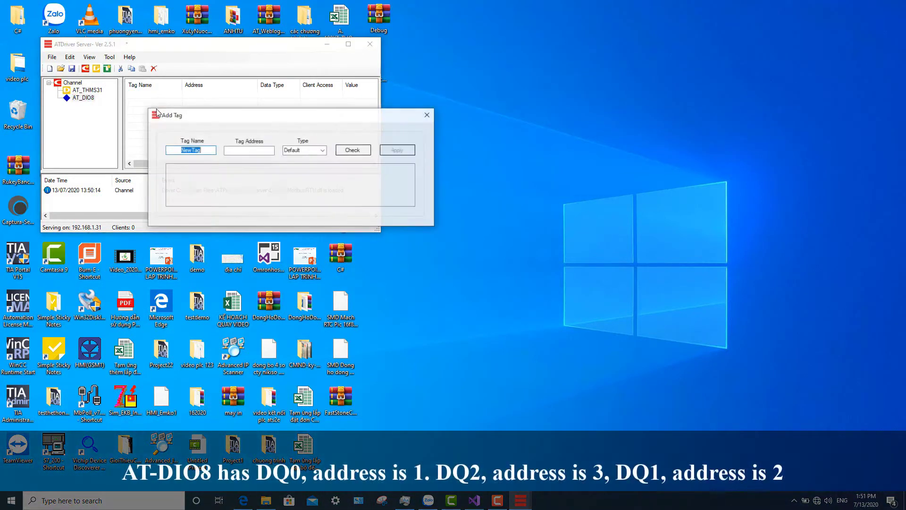
text(DQ)
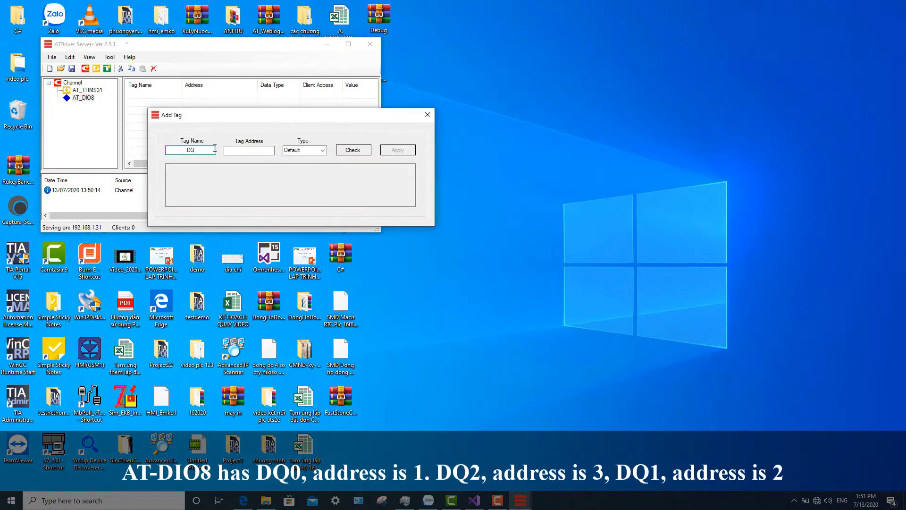
text(0)
click(254, 150)
text(1)
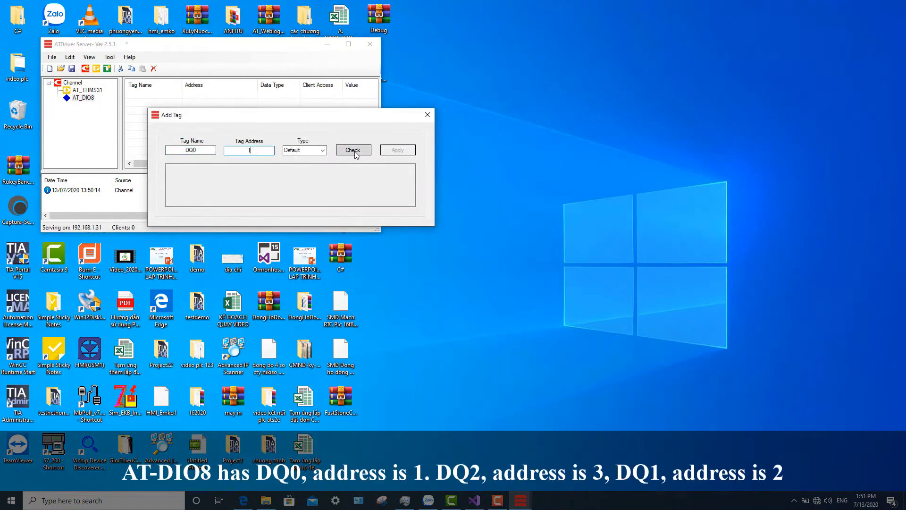
click(352, 150)
key(Return)
Step: Add a tag named DQ2 with address 3 to the AT_DIO8 device, checking the address before applying
click(83, 98)
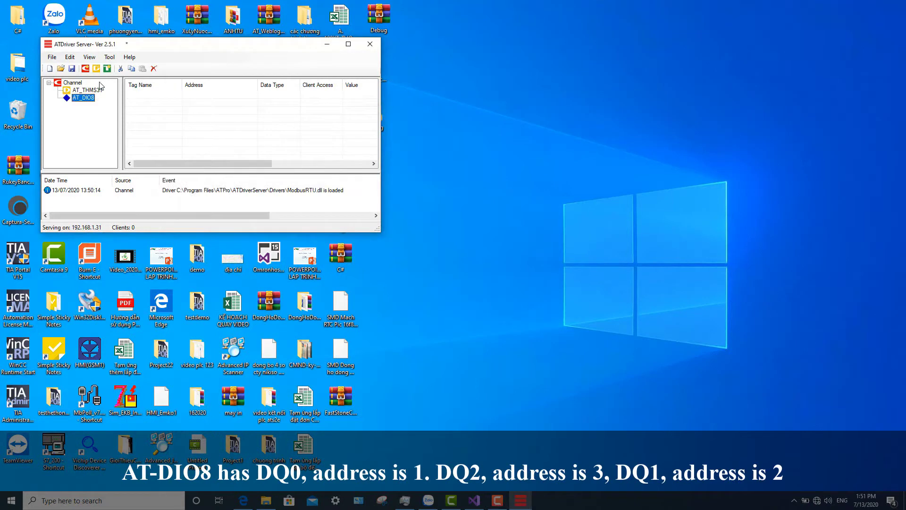
click(107, 69)
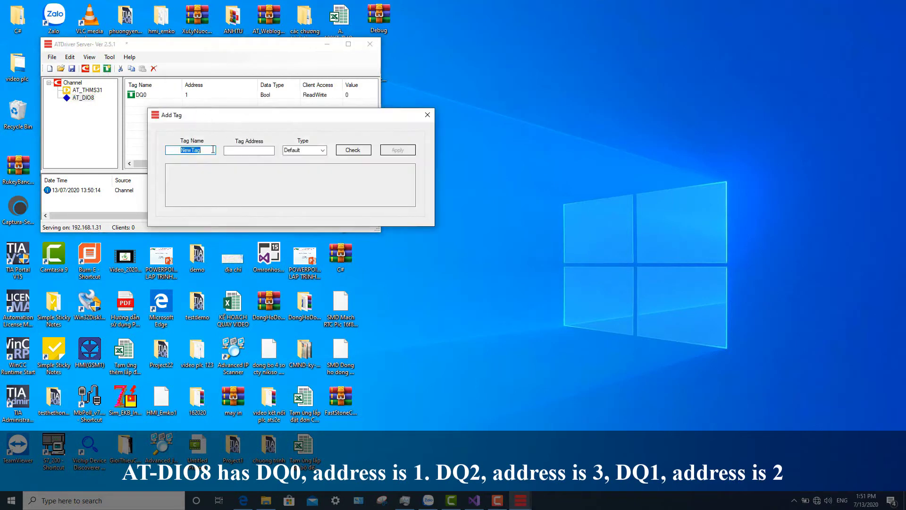
text(DQ2)
click(257, 150)
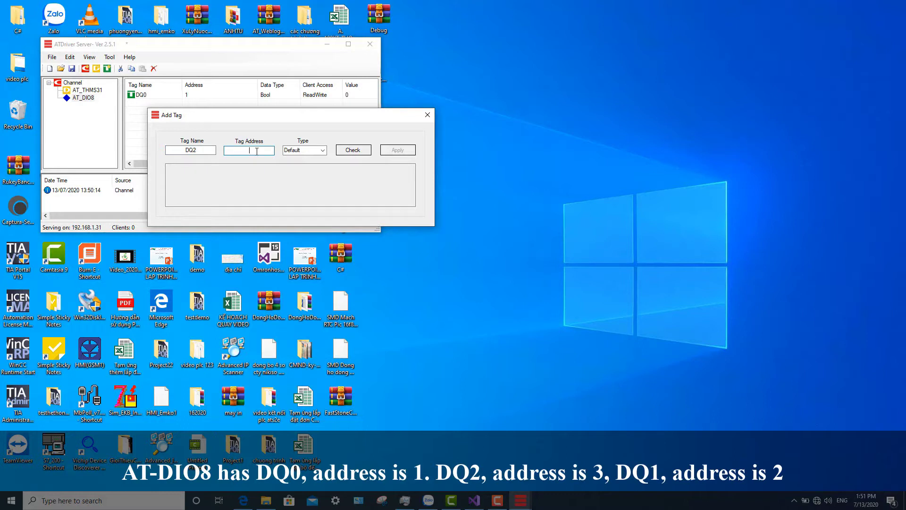
text(3)
click(353, 150)
click(397, 150)
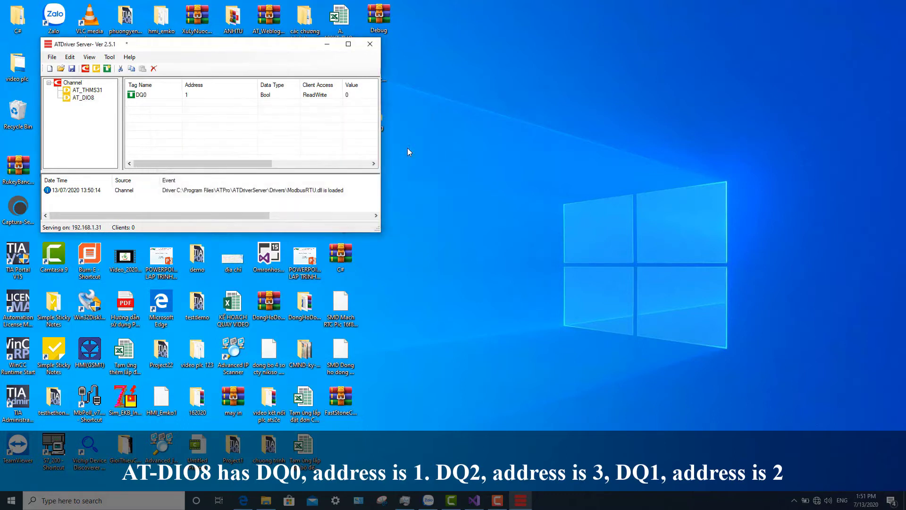
Step: Add a tag named DQ1 with address 2 to the AT_DIO8 device, checking the address before applying
click(85, 98)
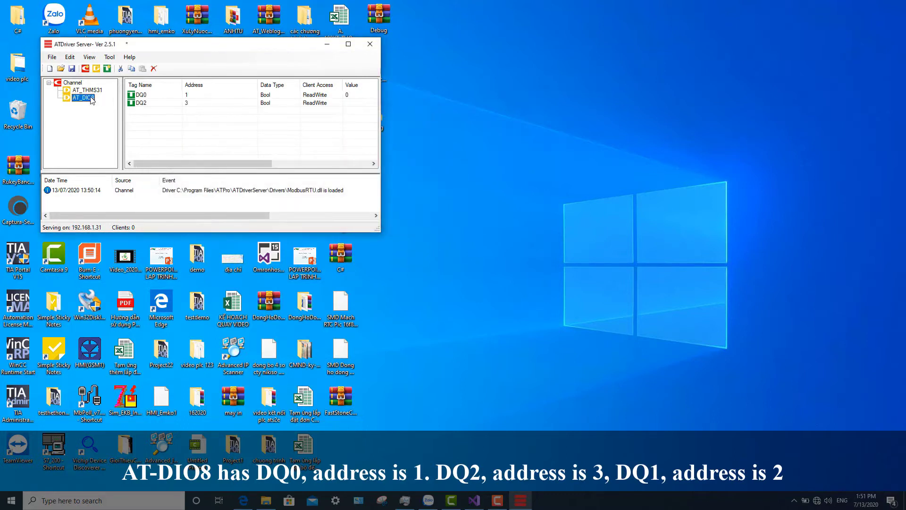
click(108, 70)
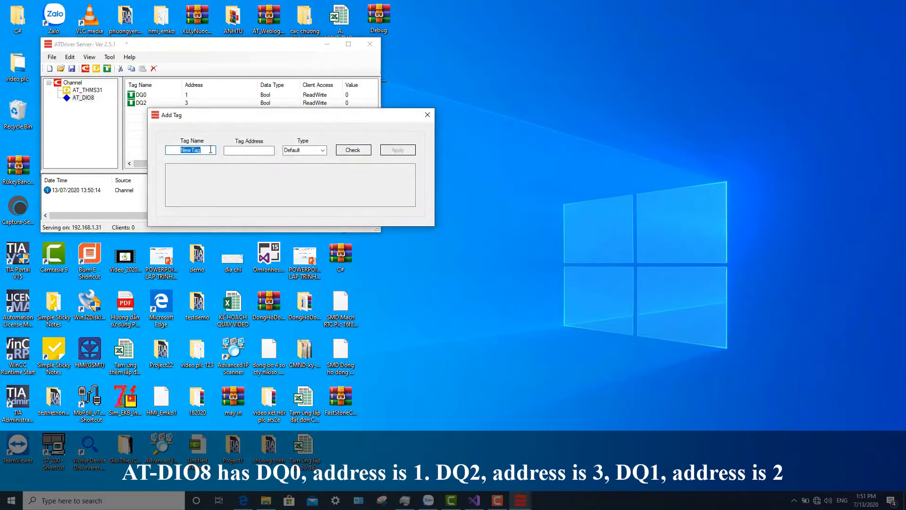
text(DQ1)
click(226, 150)
text(2)
click(353, 150)
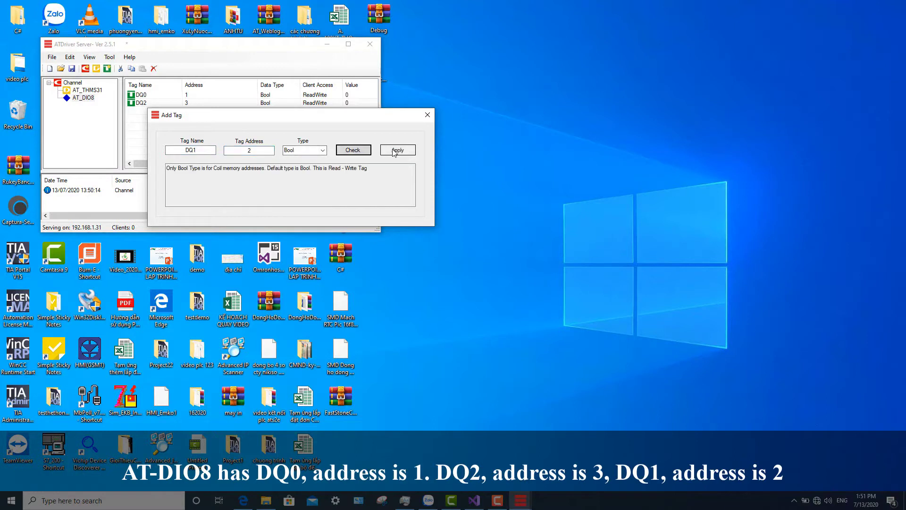
click(397, 150)
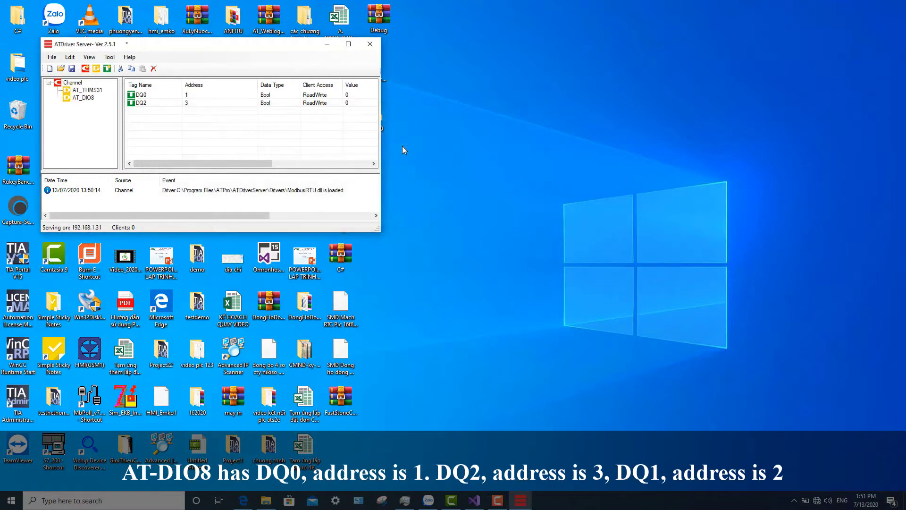
Step: Show the AT_THMS31 tags and widen the server window to examine their value, status and time stamp columns
click(87, 90)
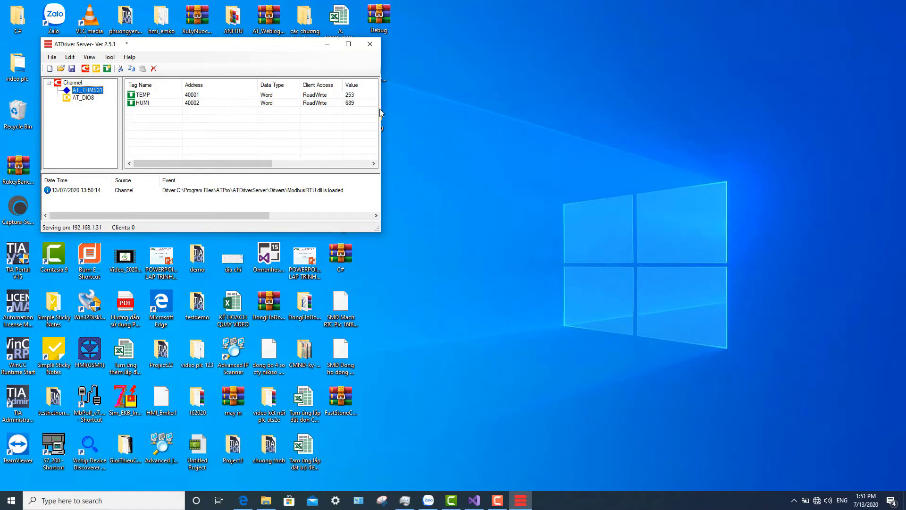
drag(380, 109, 500, 108)
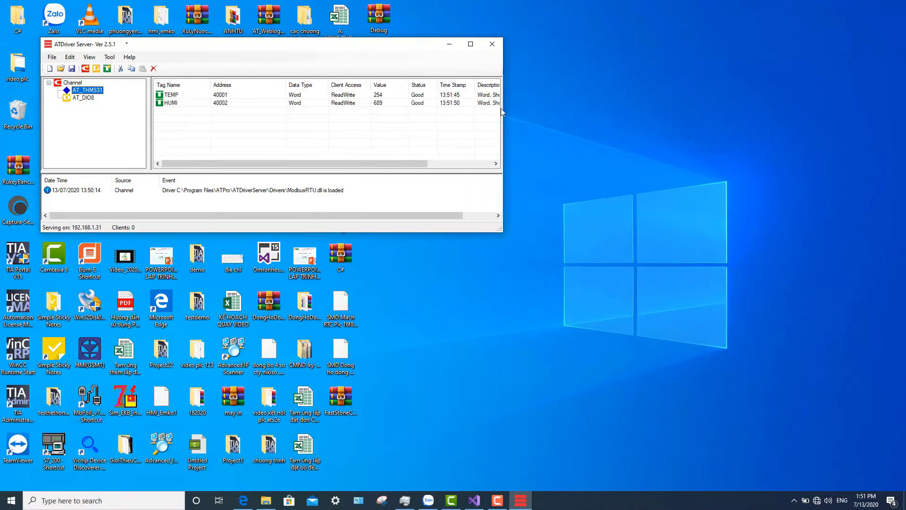
Step: Open ATSCADA iTag Builder and start a new project without clearing the previous project cache
click(100, 500)
text(IT)
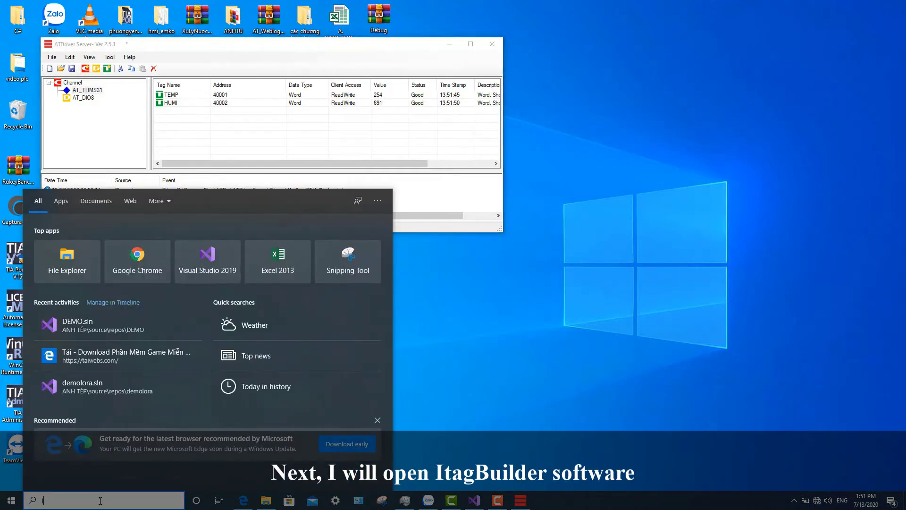
click(107, 238)
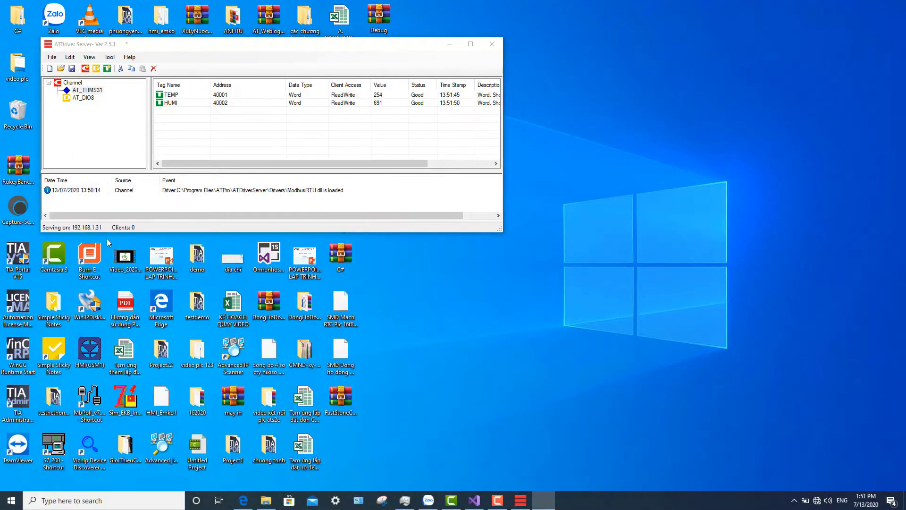
click(70, 93)
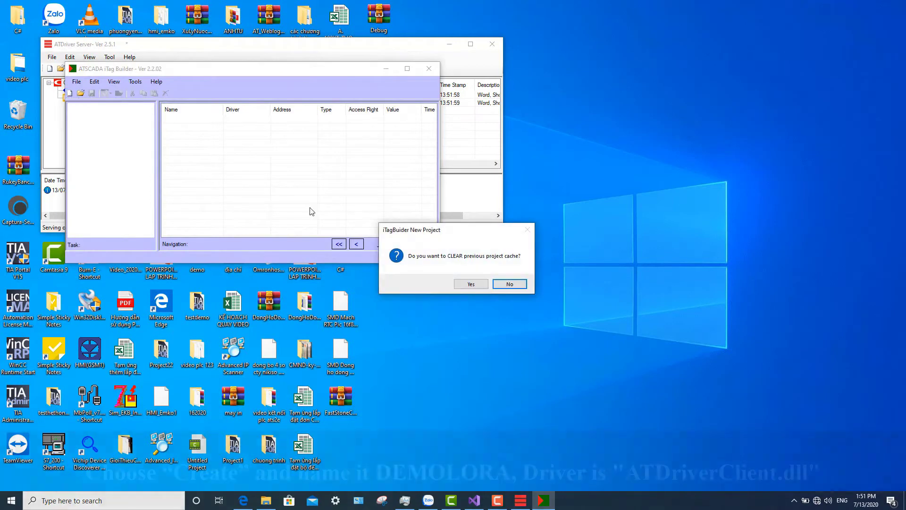
click(509, 284)
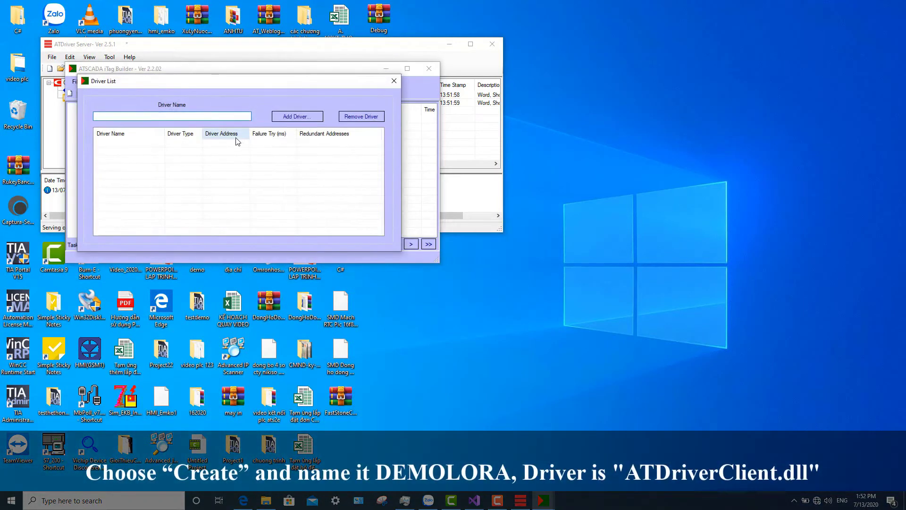
Step: Add a driver named DEMOLORA to the driver list using the ATDriverClient.dll driver file
text(DEMOLOR)
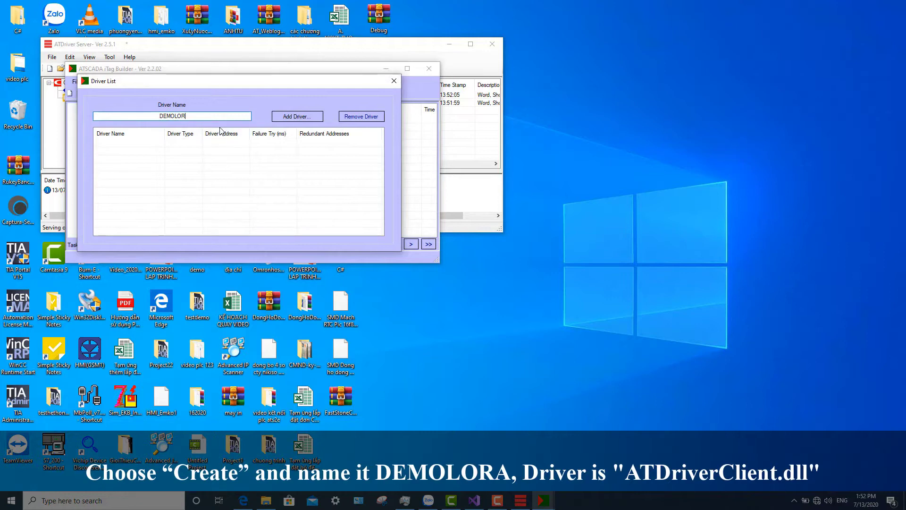
text(A)
click(303, 118)
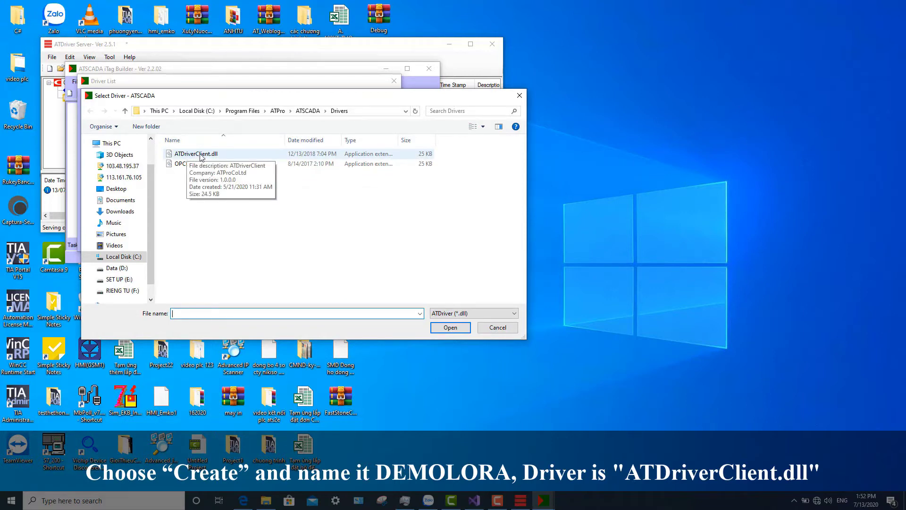
double_click(200, 155)
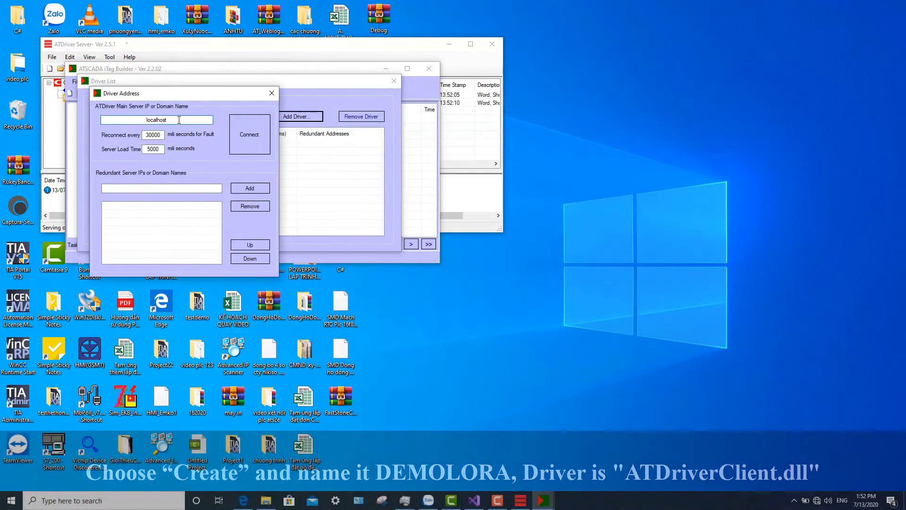
Step: Set the DEMOLORA driver's main server address to the ATDriver Server's IP 192.168.1.31, connect, and close the driver list
drag(166, 120, 153, 119)
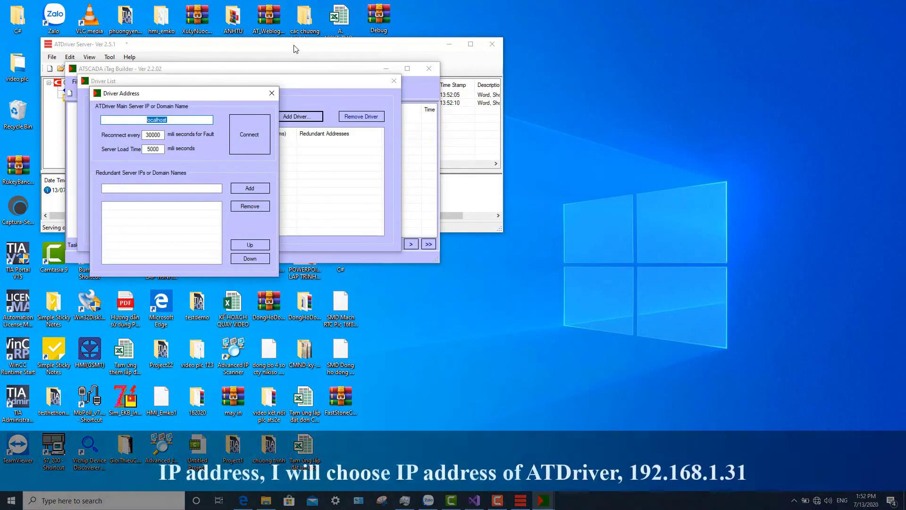
click(290, 48)
drag(291, 48, 375, 72)
drag(446, 89, 726, 102)
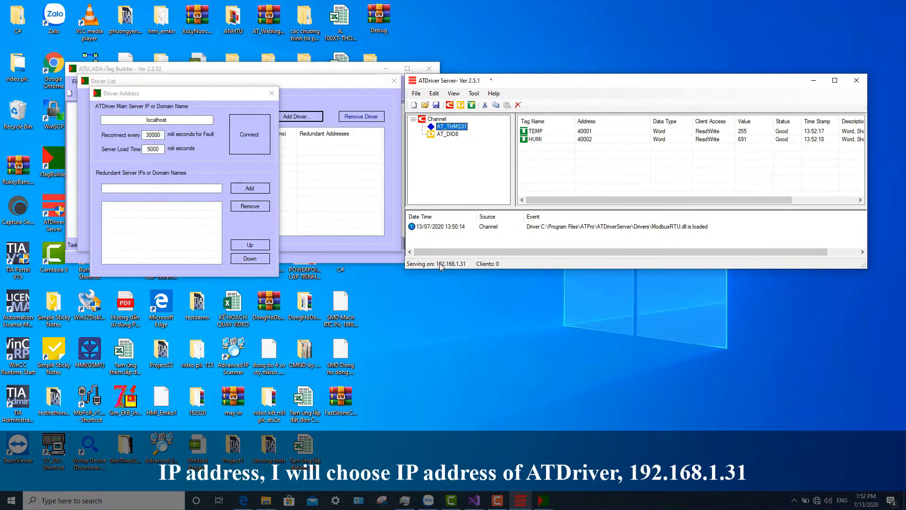
drag(168, 121, 152, 121)
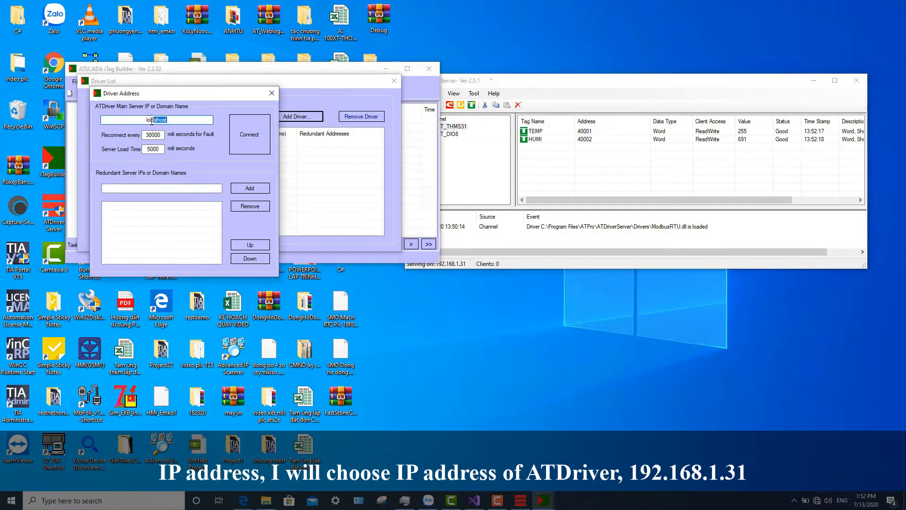
text(192.168.1.31)
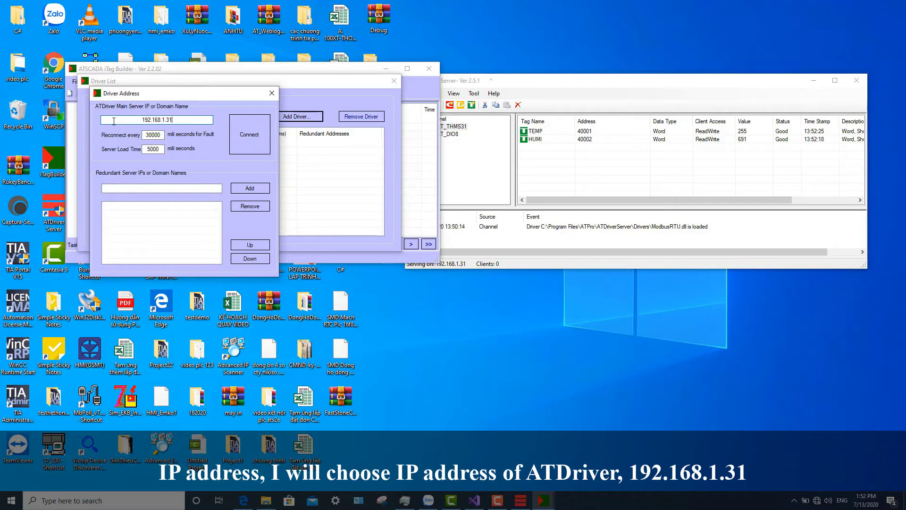
click(248, 138)
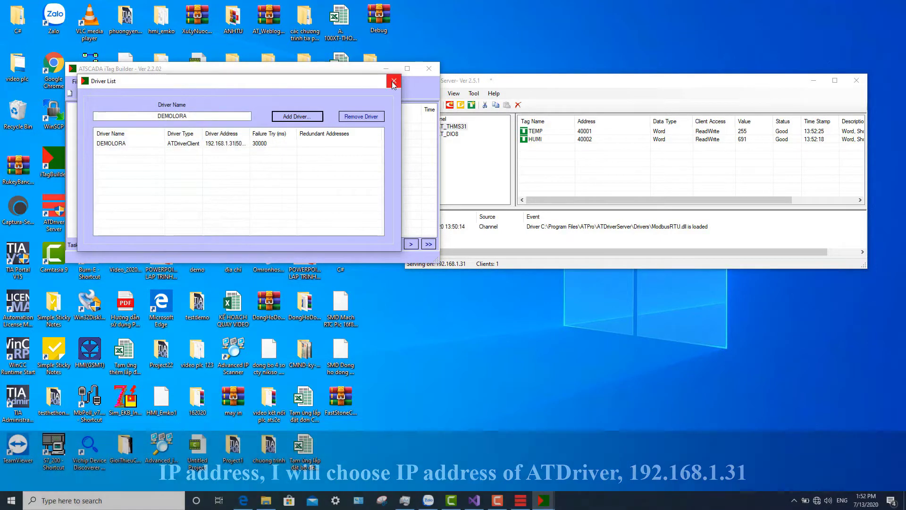
click(393, 82)
Step: Import all tags of Channel from the DEMOLORA driver into the iTag Builder project
click(137, 82)
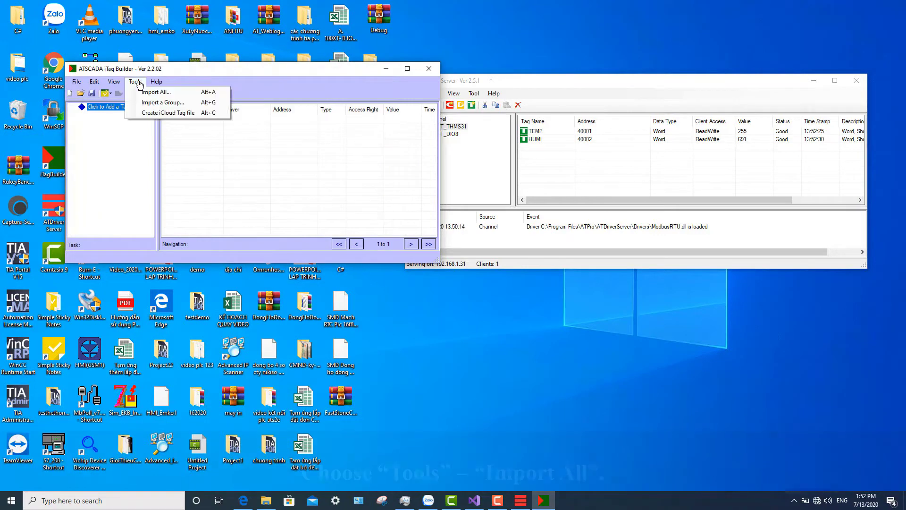
click(153, 92)
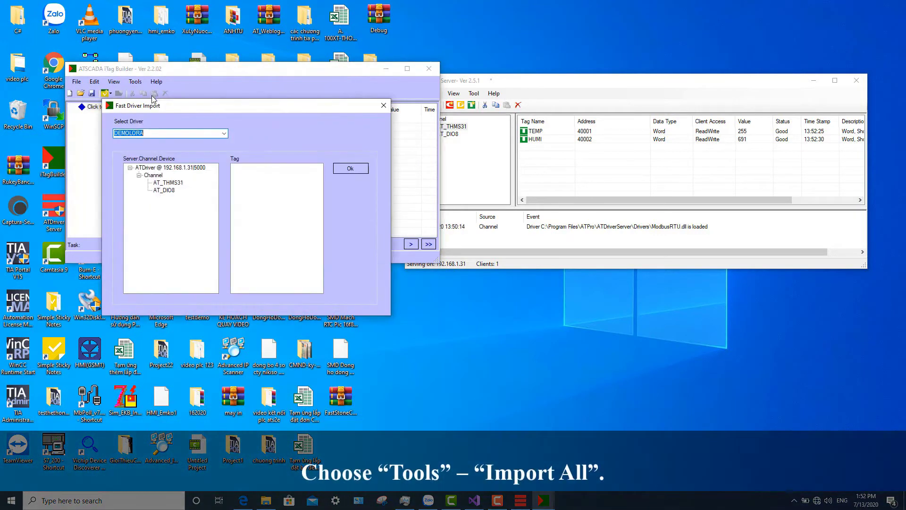
click(153, 175)
click(349, 169)
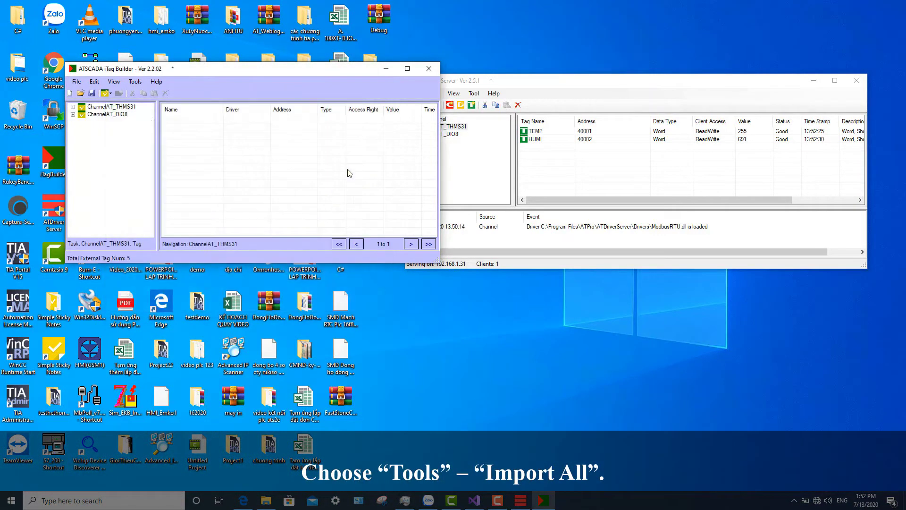
Step: Set the scale of the TEMP tag in the ChannelAT_THMS31 task to 0.1
click(122, 114)
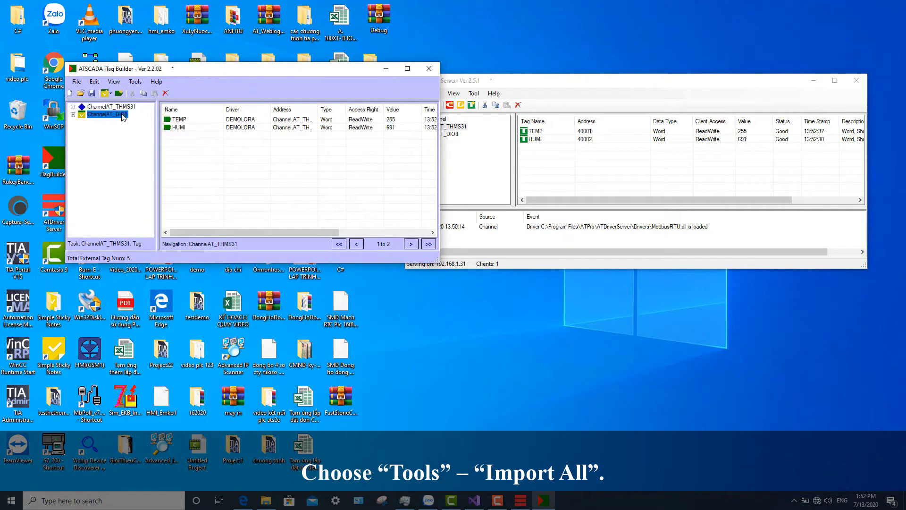
drag(499, 142, 565, 142)
click(109, 108)
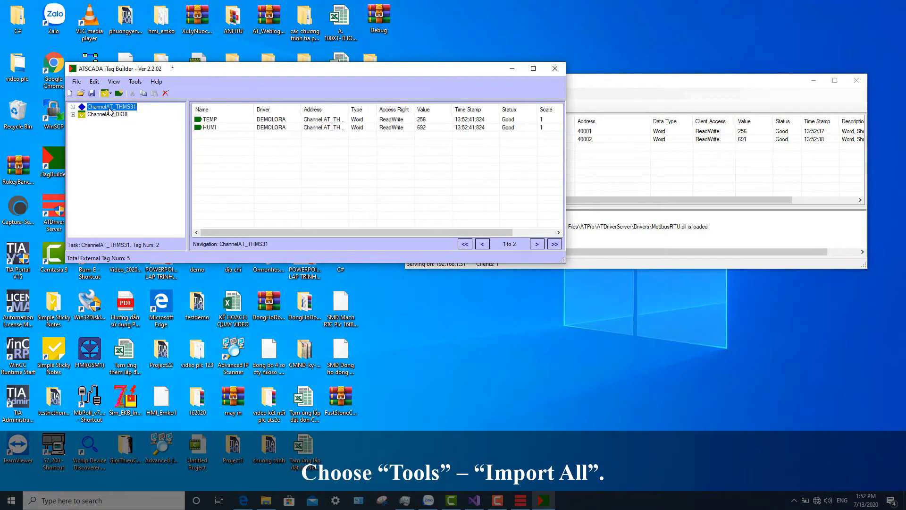
double_click(548, 122)
click(258, 184)
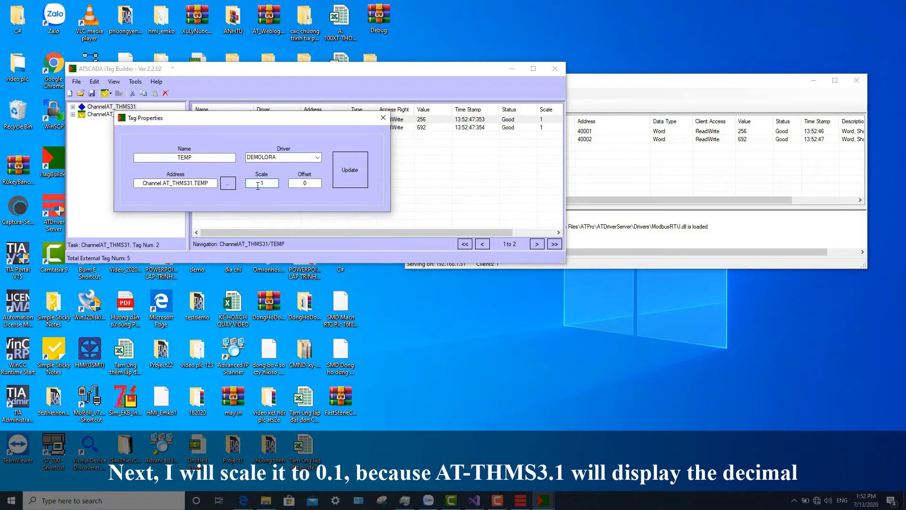
text(0.)
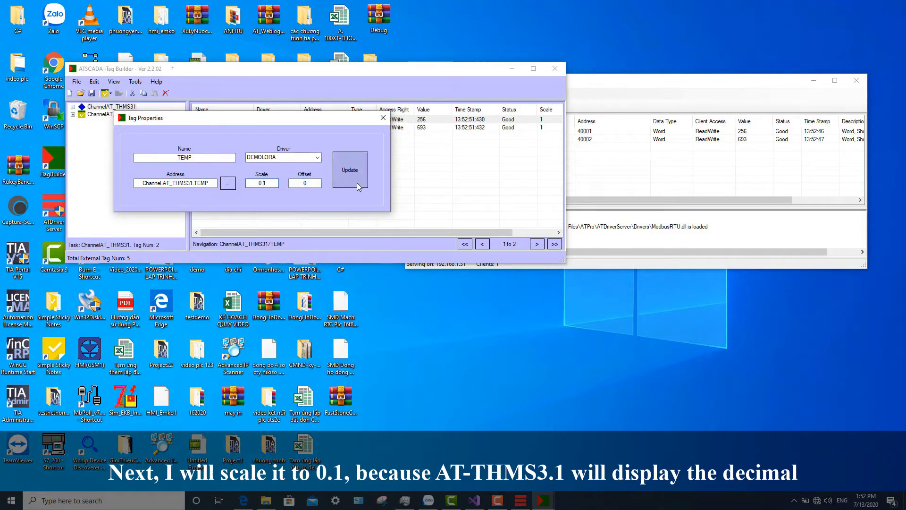
click(350, 170)
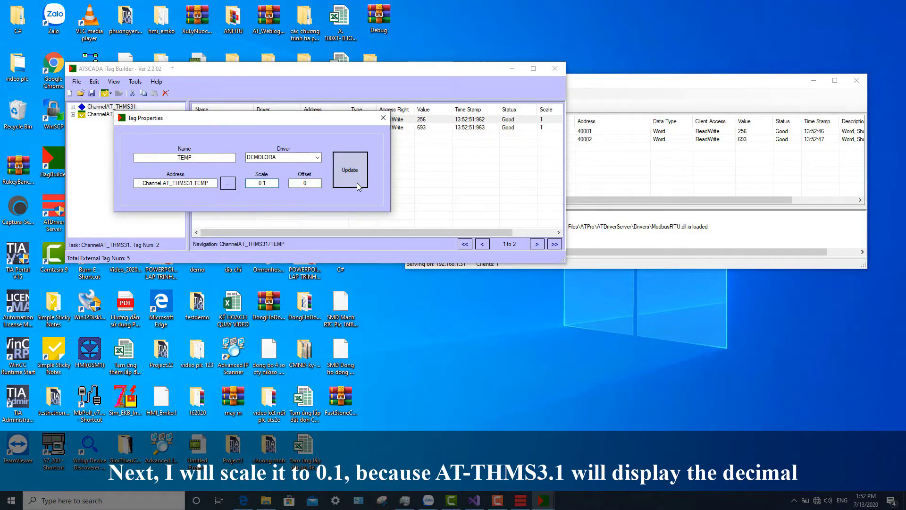
Step: Set the scale of the HUMI tag in the ChannelAT_THMS31 task to 0.1
double_click(542, 129)
click(161, 84)
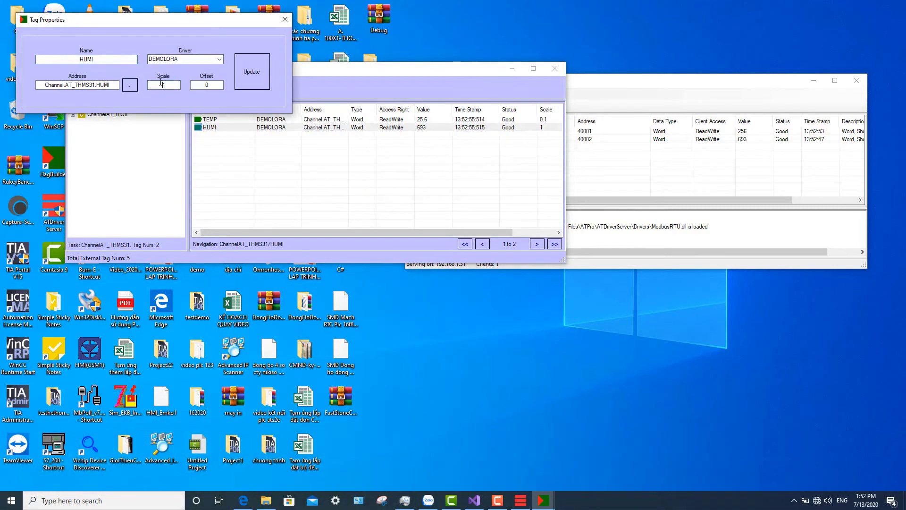
click(267, 65)
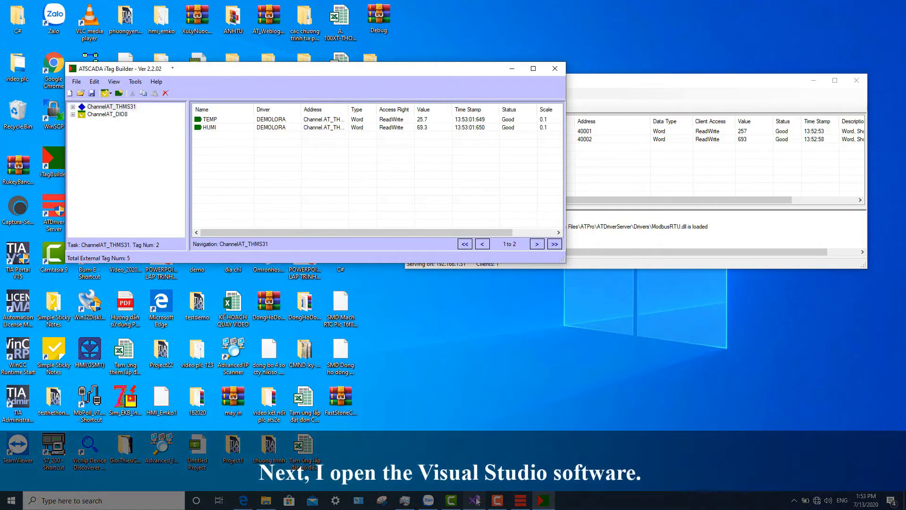
Step: Search Windows for Visual Studio and open Visual Studio 2019
click(105, 502)
text(vis)
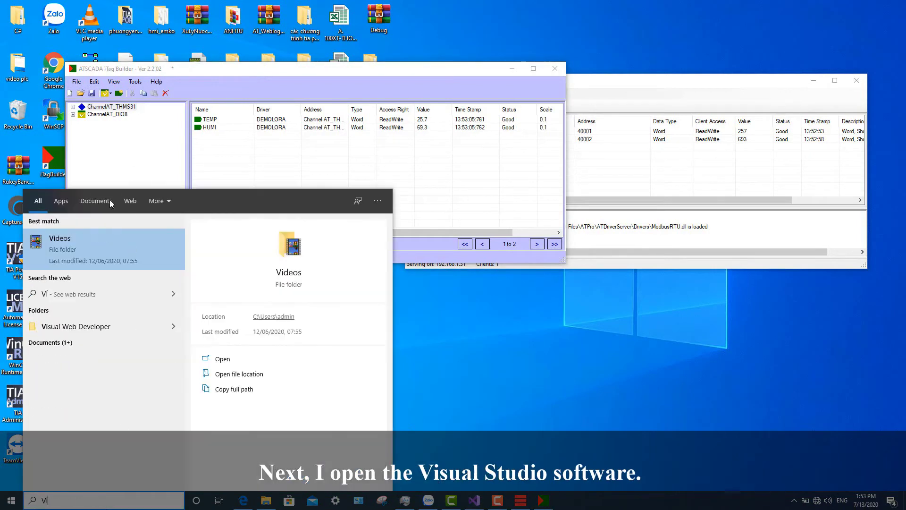
text(s)
click(95, 238)
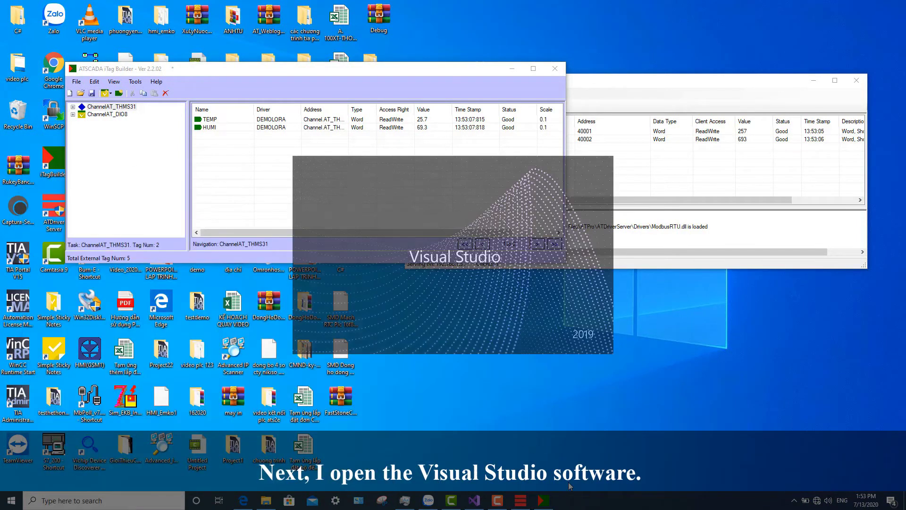
right_click(470, 496)
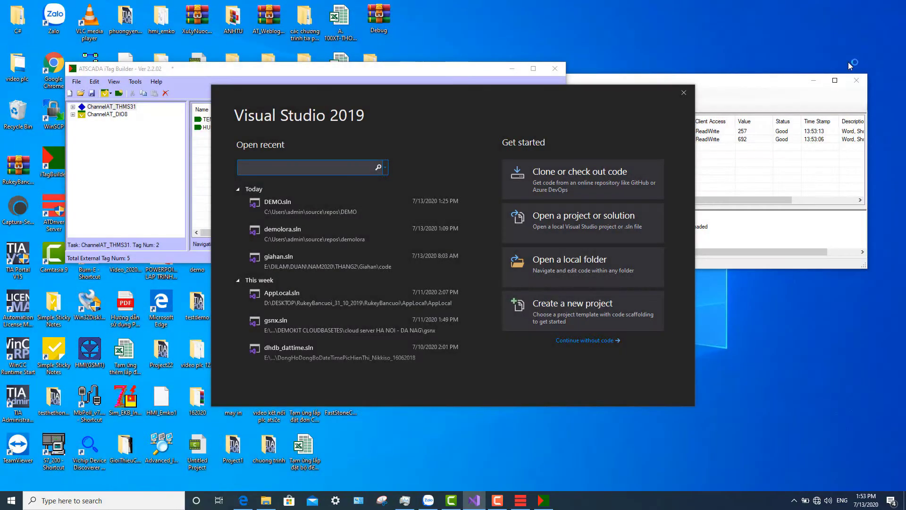
Step: Create a new C# Windows Forms App (.NET Framework) project named LORA
click(578, 309)
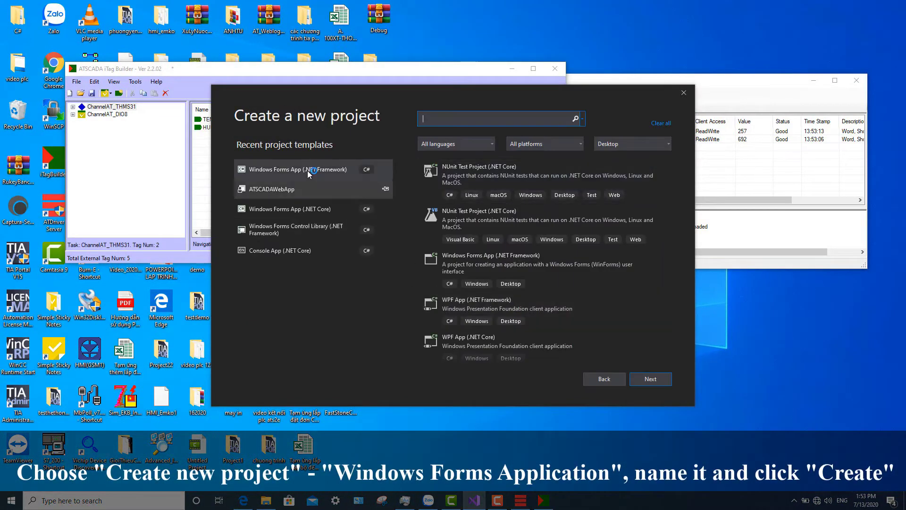
double_click(309, 171)
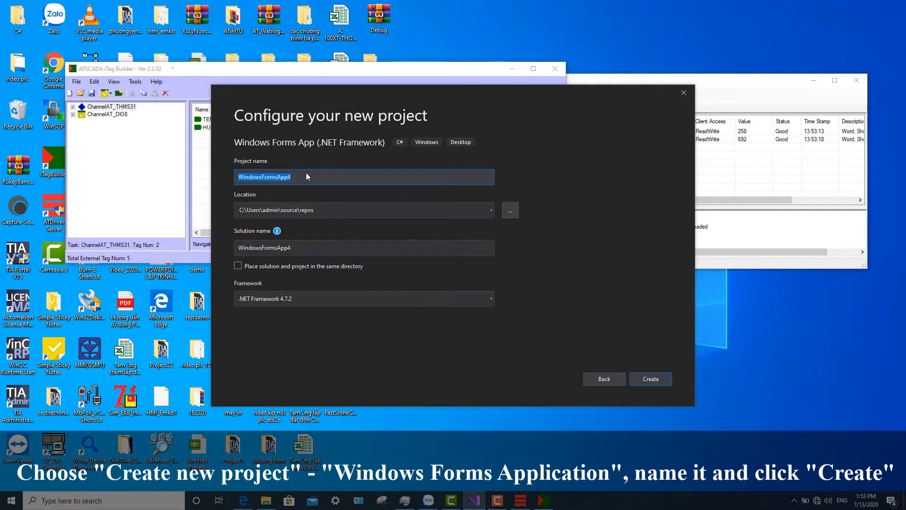
text(LORA)
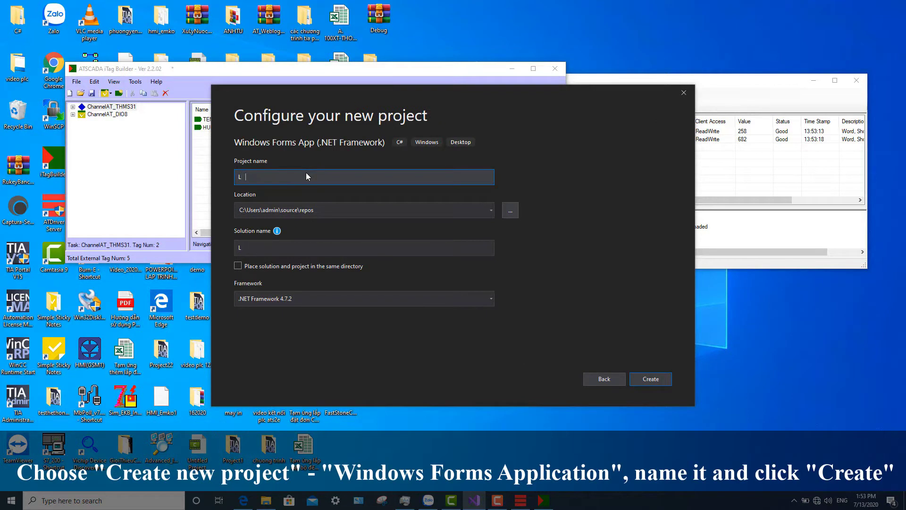
click(652, 380)
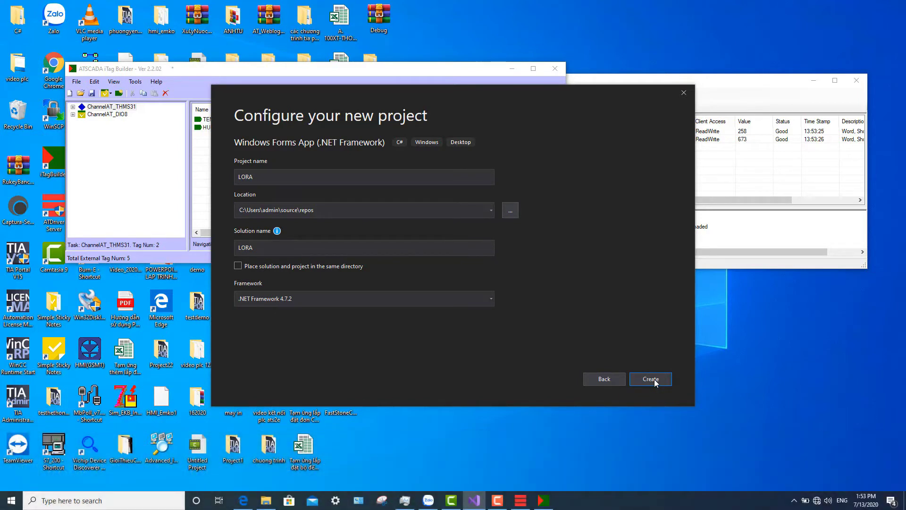
click(654, 381)
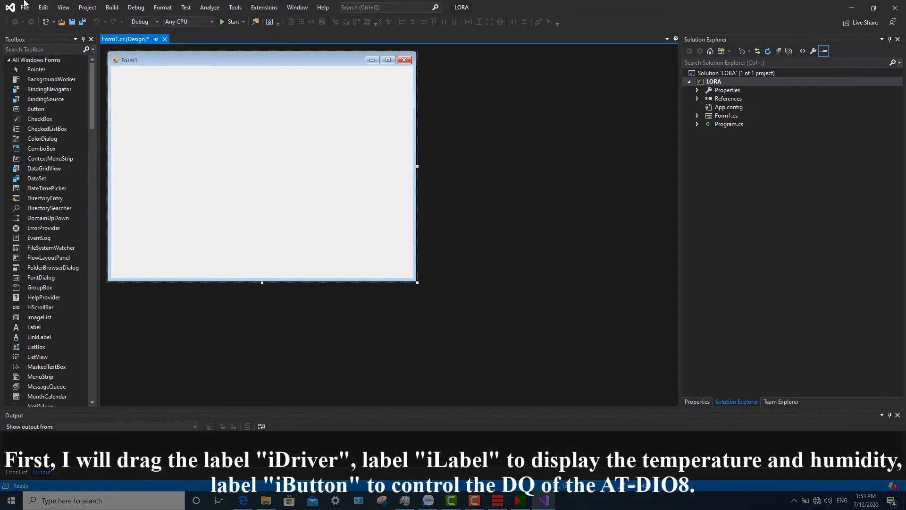
Step: Find the atscada iDriver component in the toolbox and add it to Form1
click(54, 50)
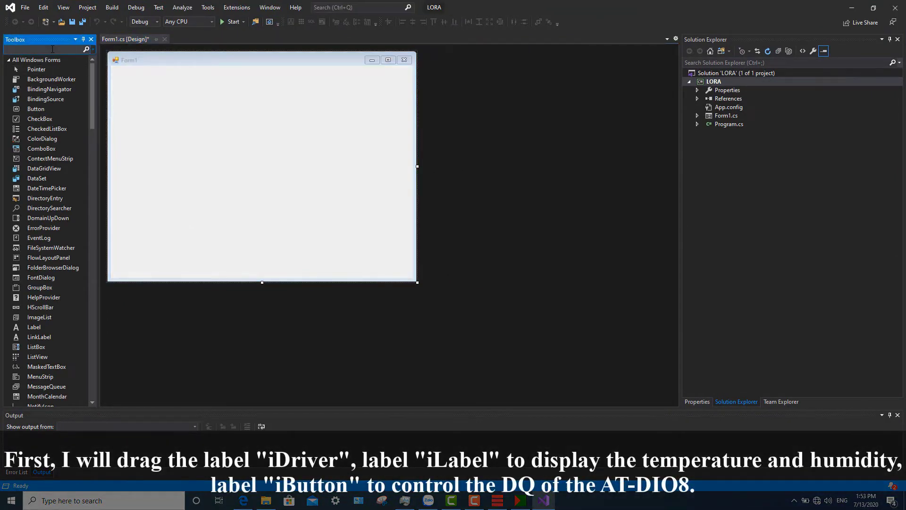
text(iD)
drag(36, 185, 185, 159)
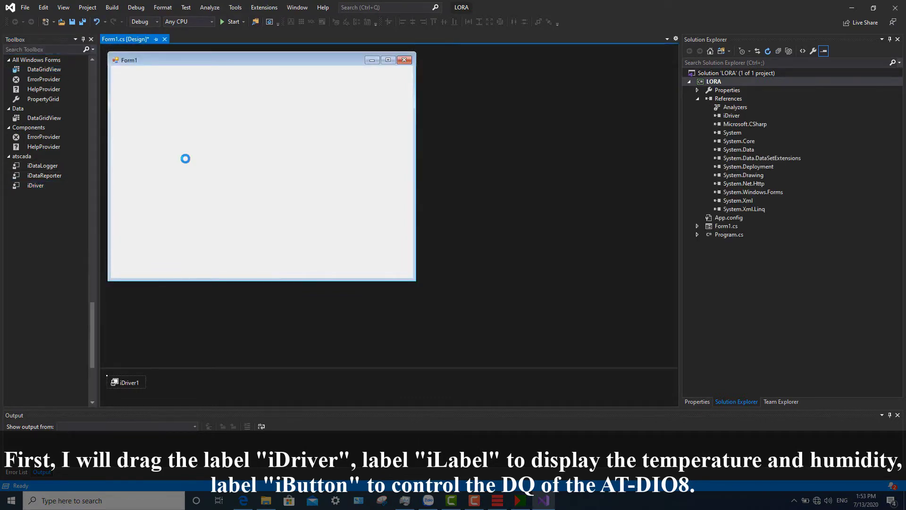
Step: Find the atscada iLabel control in the toolbox and place one in the upper-left area of Form1
click(27, 50)
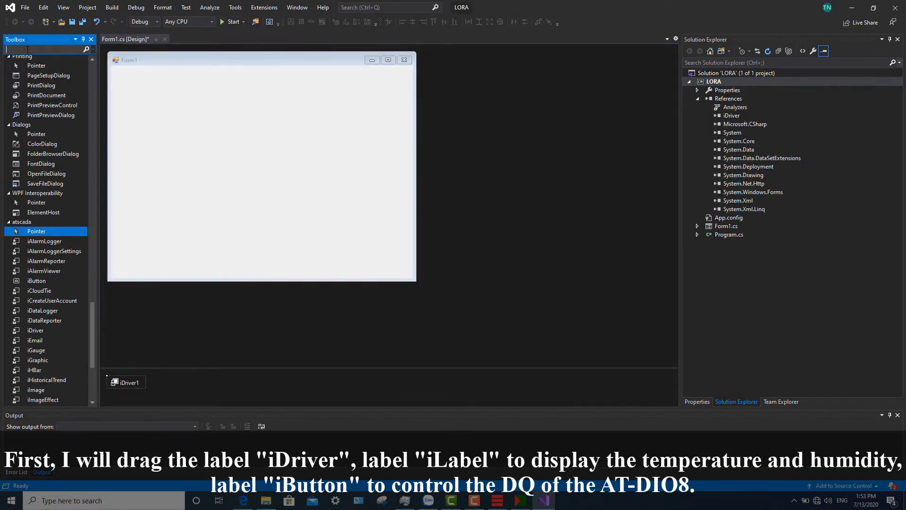
text(ILABEL)
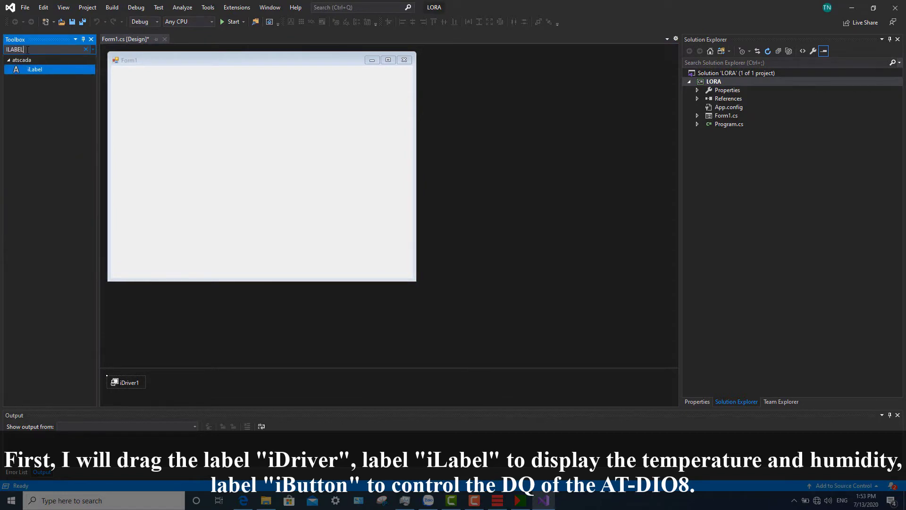
drag(47, 75, 170, 124)
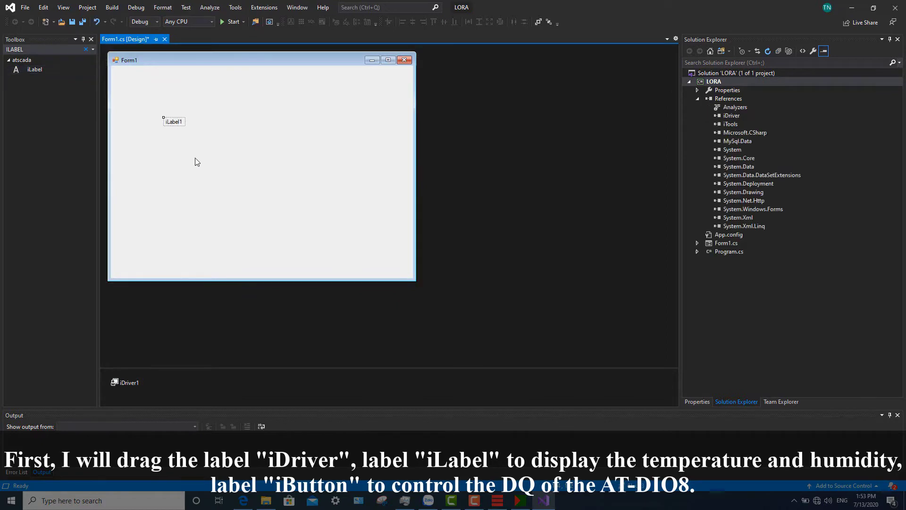
Step: Duplicate the iLabel, place the copy level with the original further right on Form1, and shift the original slightly right
key(ctrl+c)
key(ctrl+v)
drag(265, 168, 296, 126)
drag(172, 120, 177, 120)
Step: Find the atscada iButton control in the toolbox and place three iButtons in a row below the iLabels on Form1
drag(28, 50, 2, 51)
key(BackSpace)
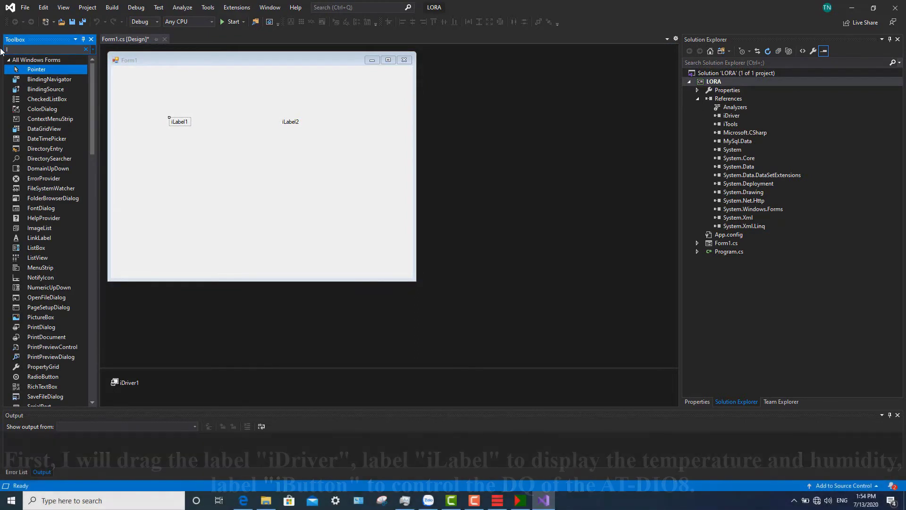
text(IBU)
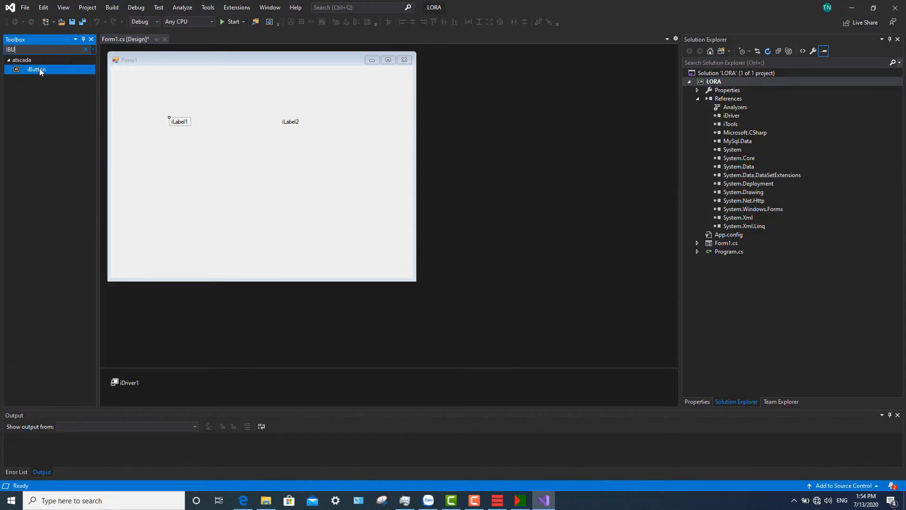
drag(40, 70, 173, 195)
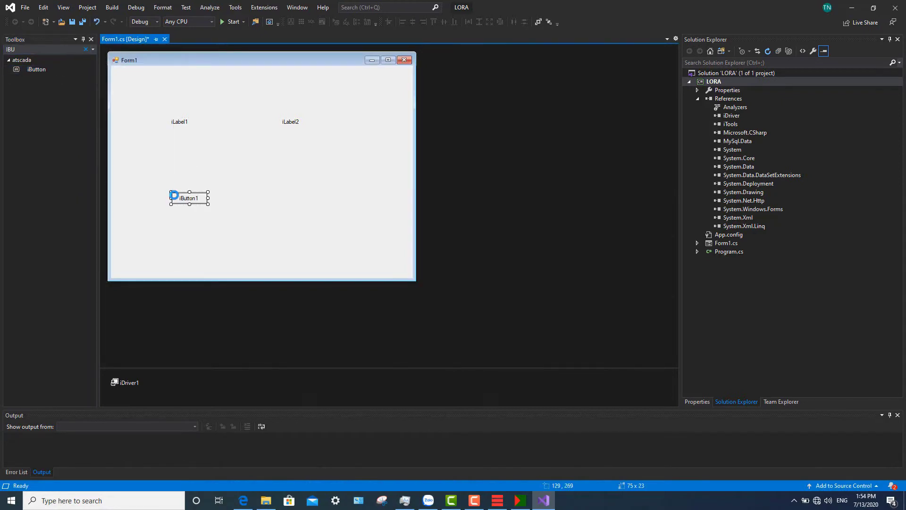
click(244, 166)
drag(264, 172, 356, 200)
Step: Find the standard Windows Forms Label control in the toolbox and place one label above each of the two iLabels
click(27, 51)
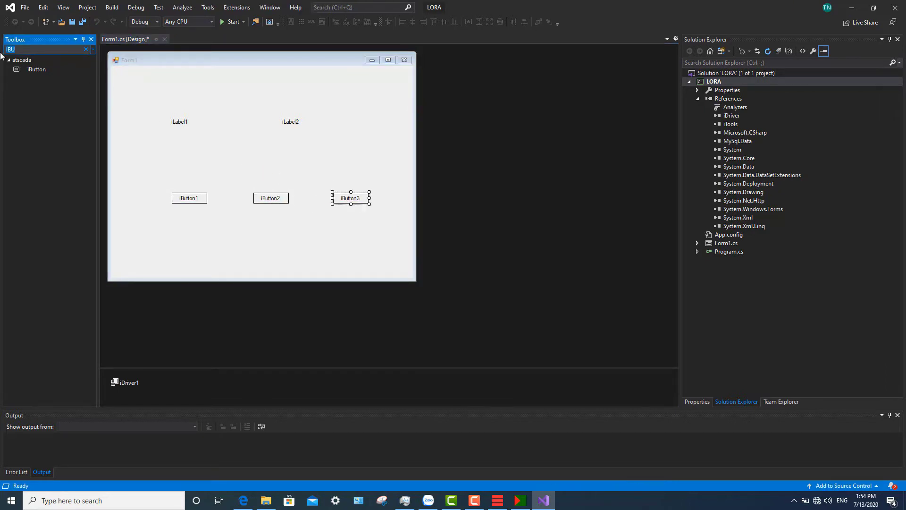
key(BackSpace)
key(BackSpace)
key(BackSpace)
text(lab)
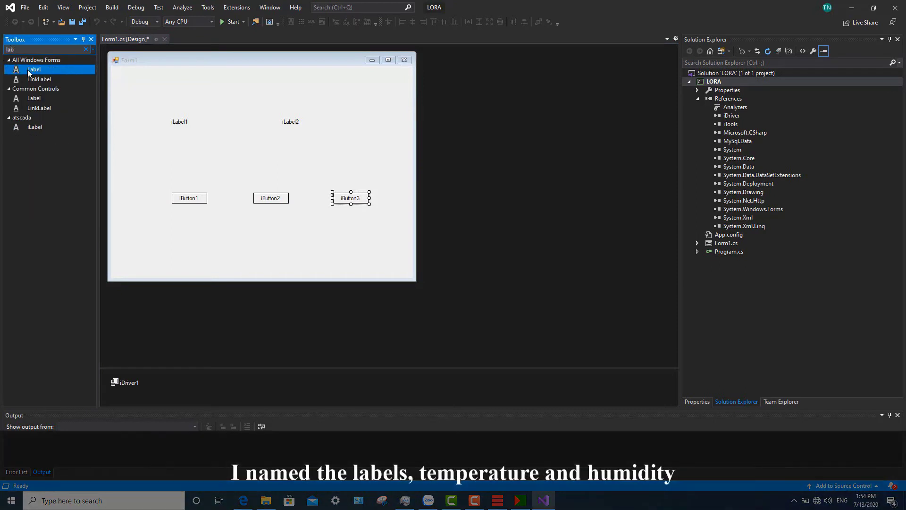
drag(28, 72, 172, 100)
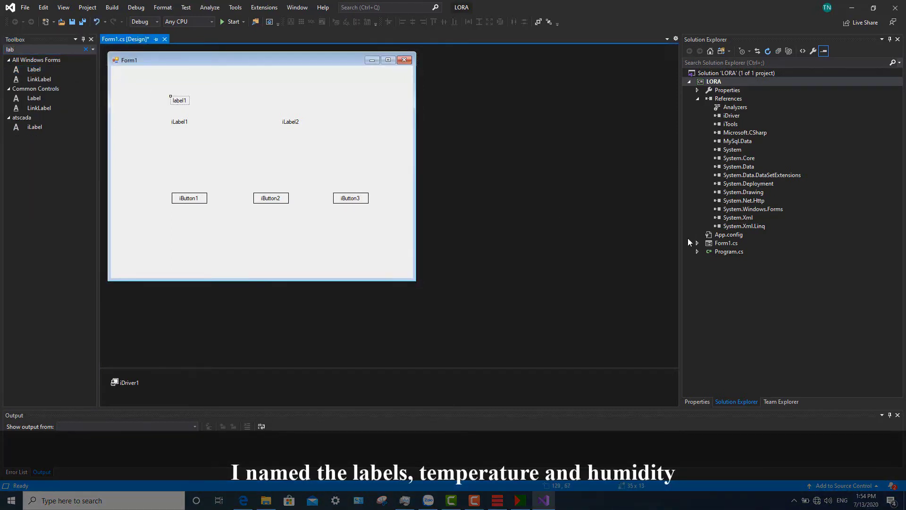
click(701, 402)
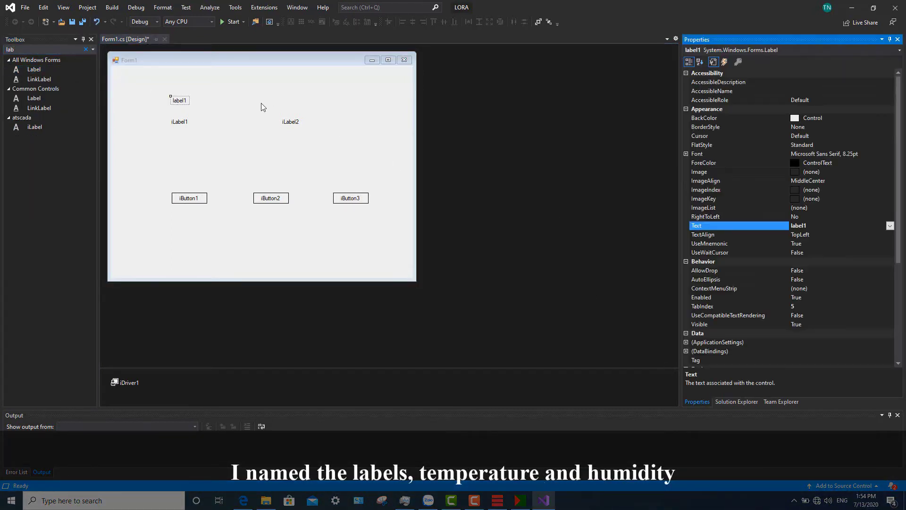
click(185, 101)
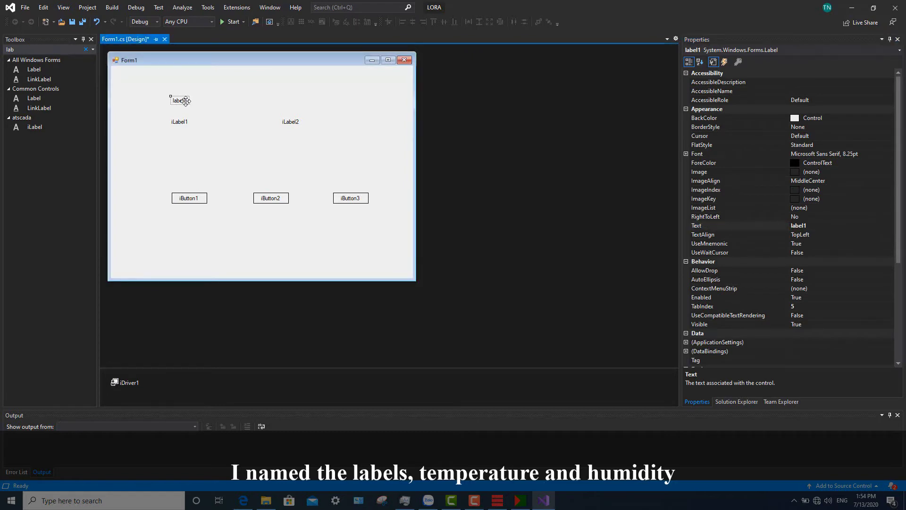
drag(186, 100, 293, 103)
Step: Set the Text property of the label above the first iLabel to "nhiệt độ"
click(179, 100)
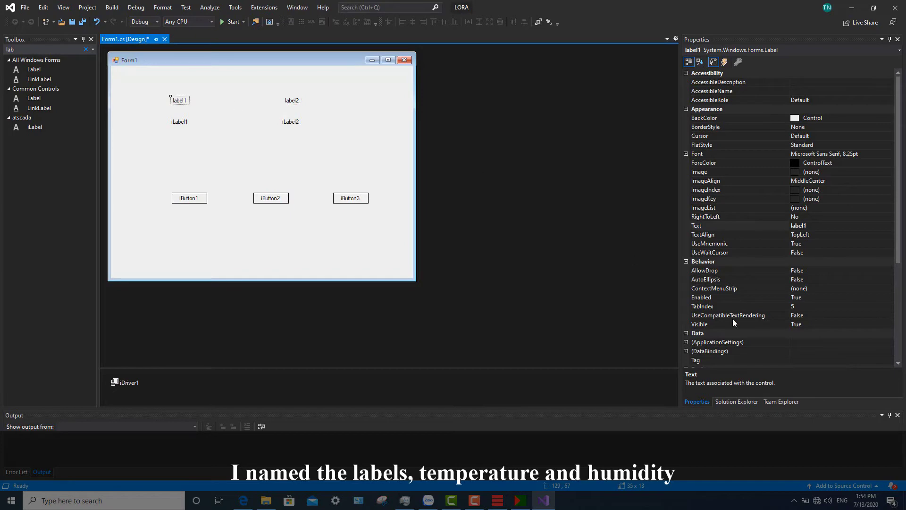
scroll(760, 290, down, 6)
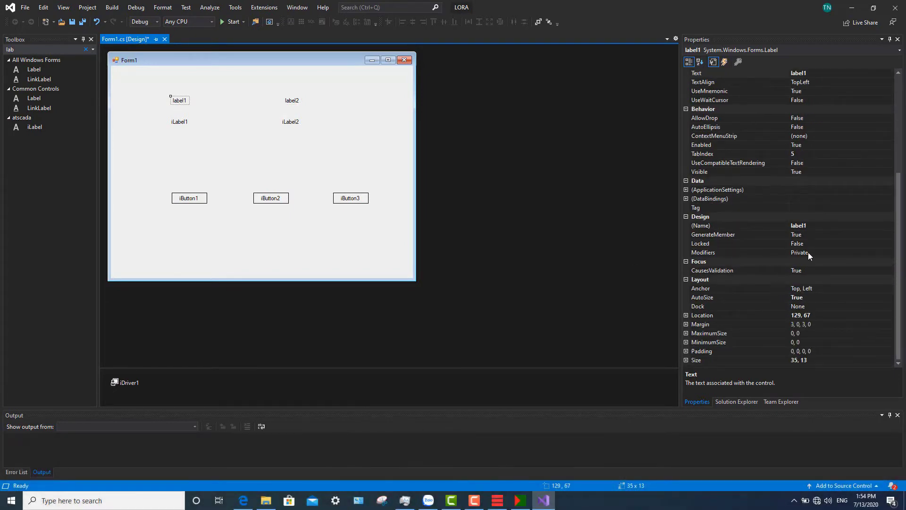
scroll(808, 252, up, 6)
click(808, 232)
click(814, 226)
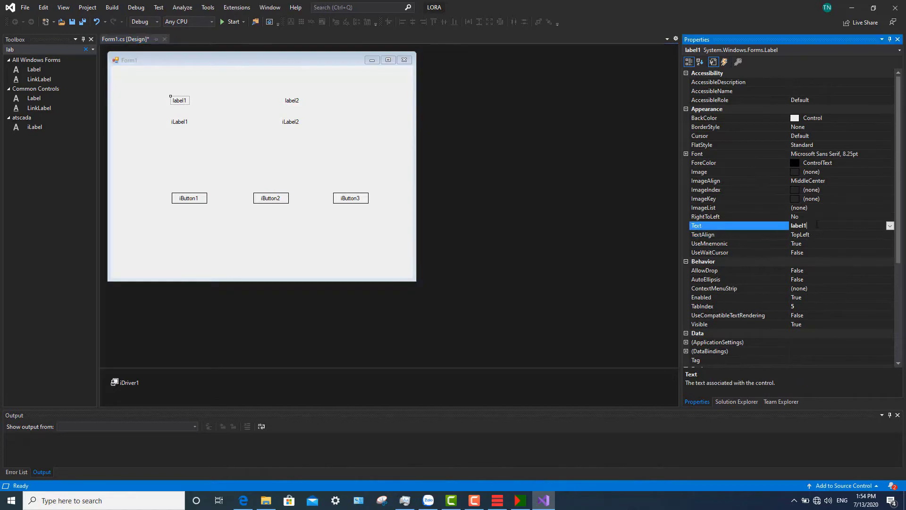
double_click(816, 225)
text(nhiệt độ)
click(292, 100)
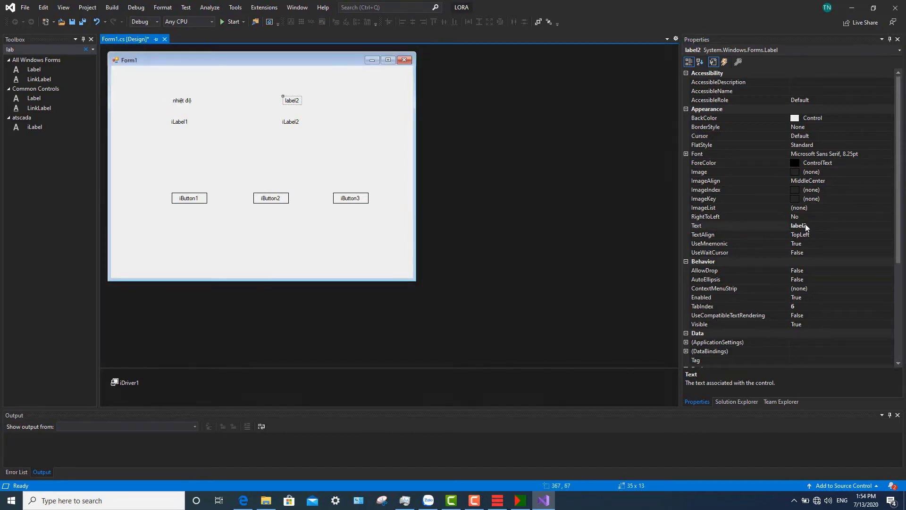